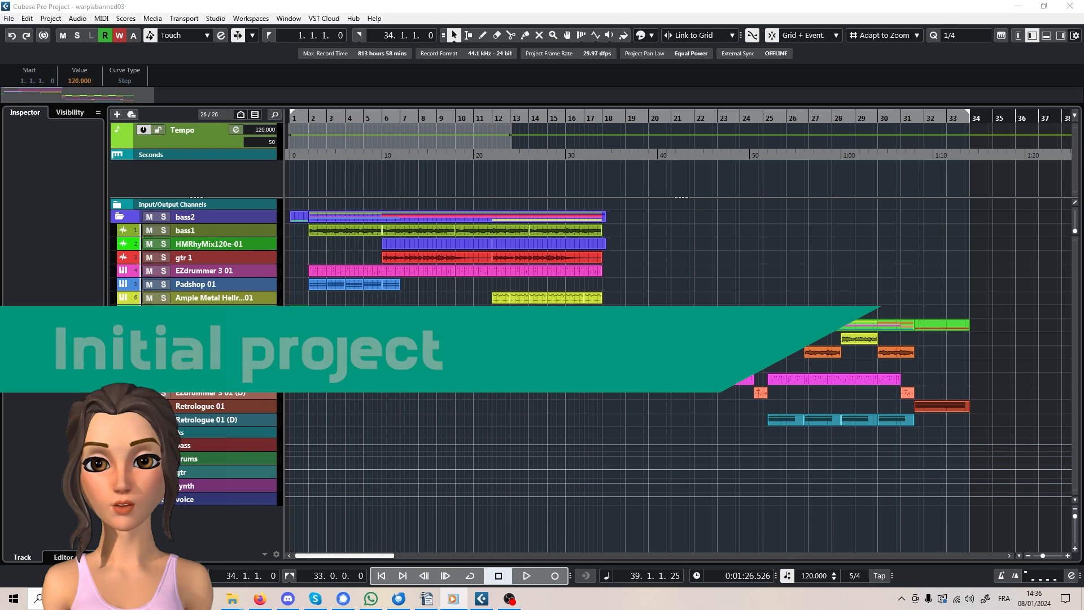
- Listen to the original arrangement of the project, then halt playback
left_click(530, 576)
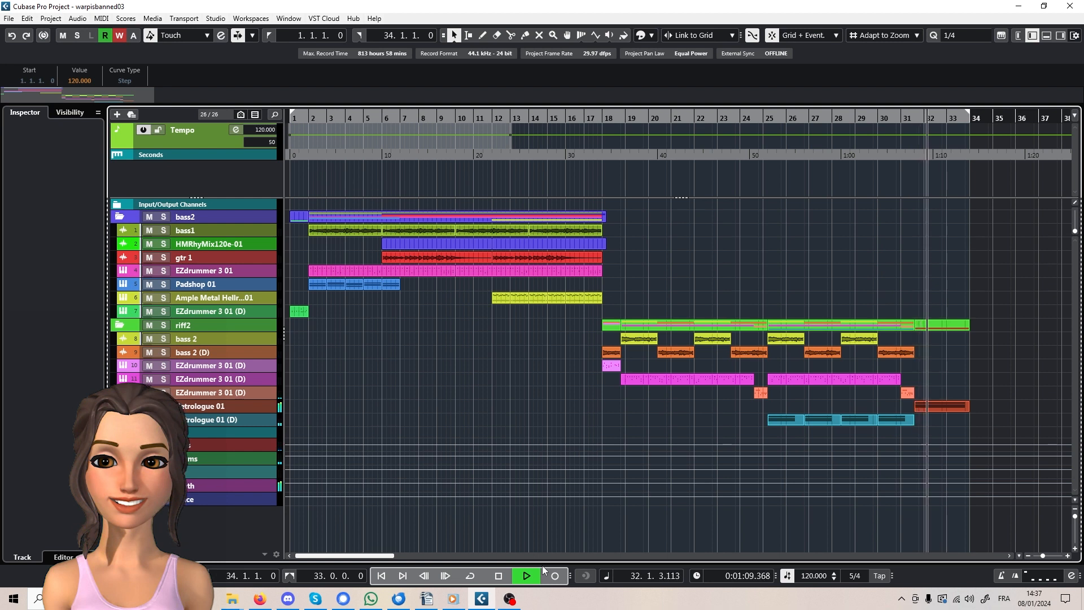
left_click(501, 579)
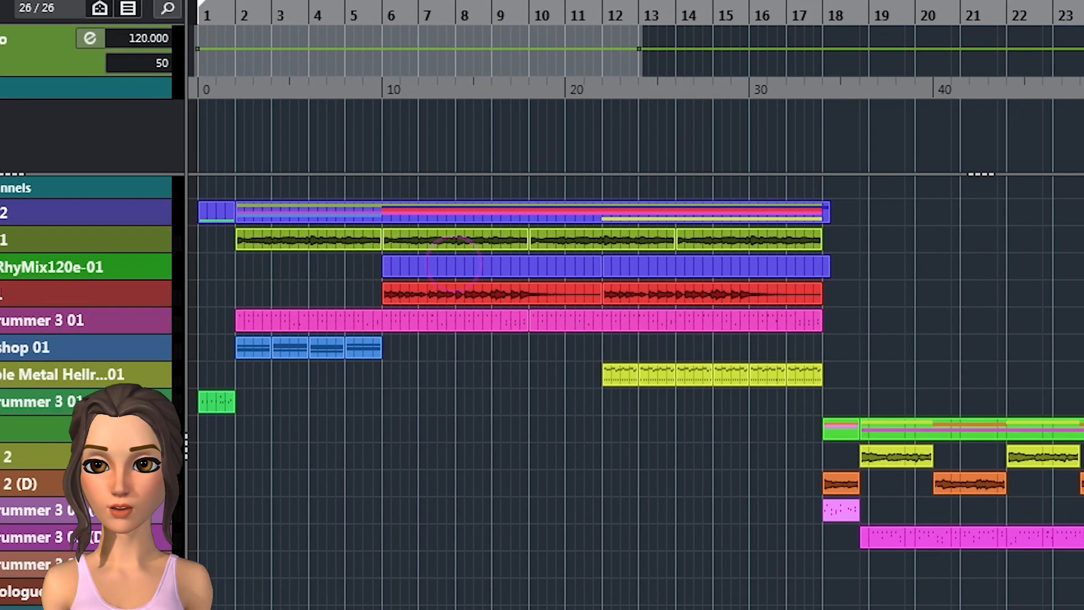
- Add an Arranger track to the project and activate Arranger mode on it
left_click(453, 263)
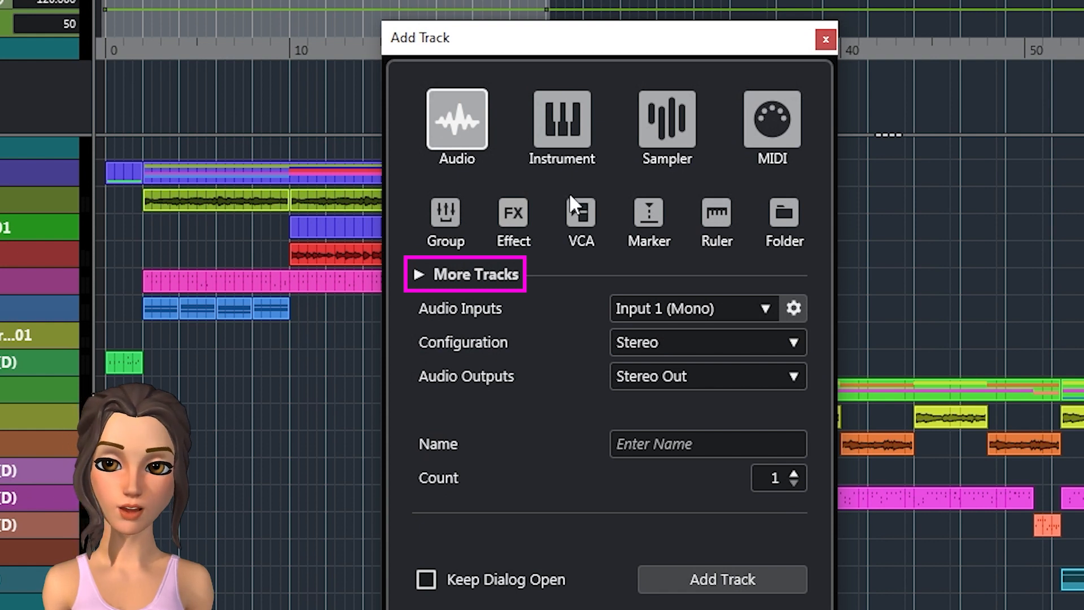
left_click(440, 272)
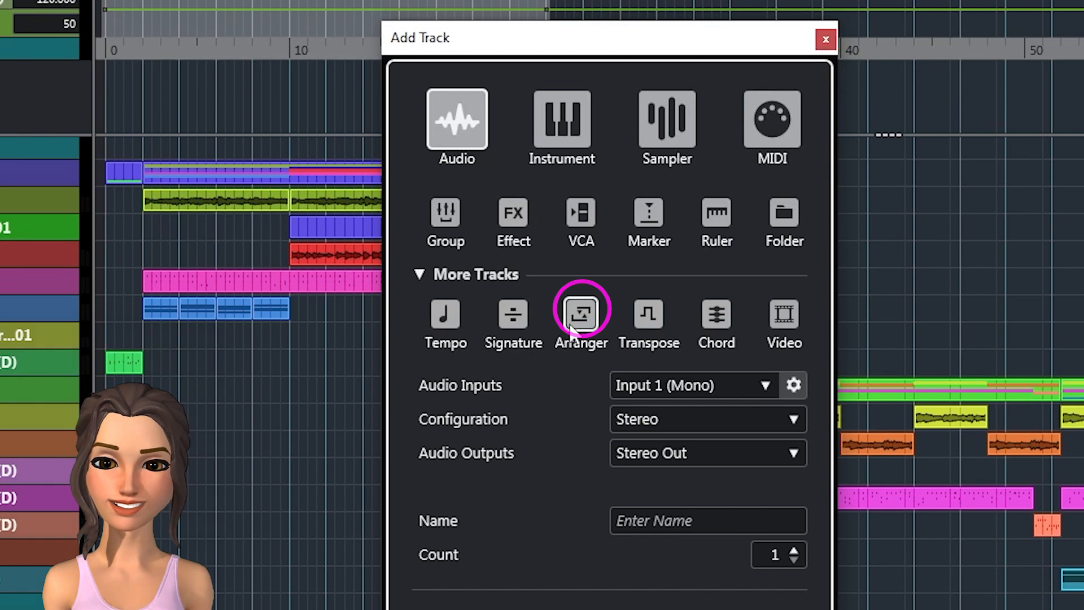
left_click(826, 39)
right_click(68, 90)
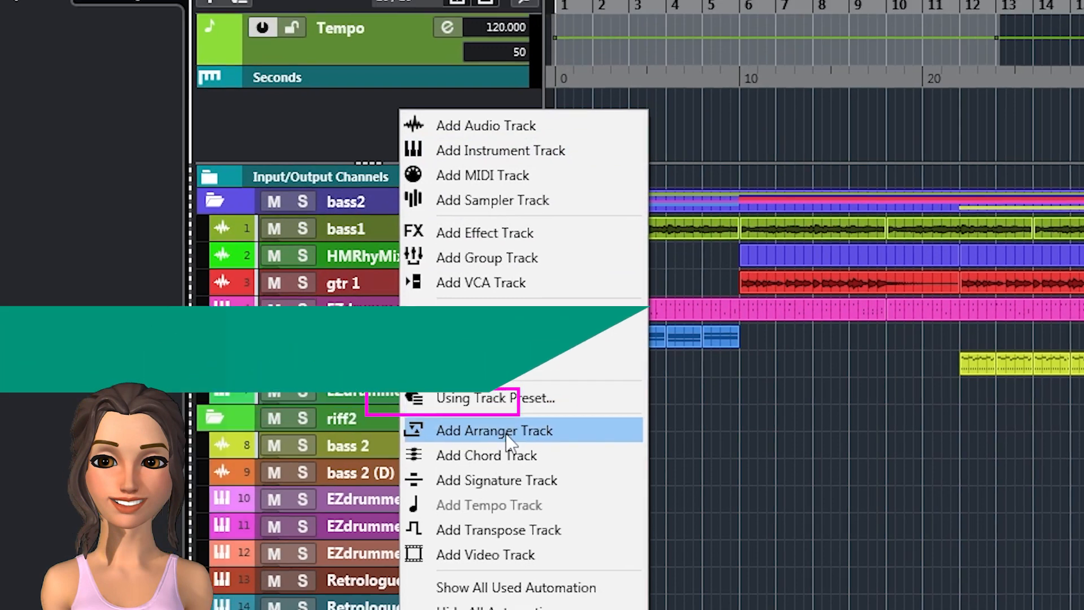
left_click(467, 403)
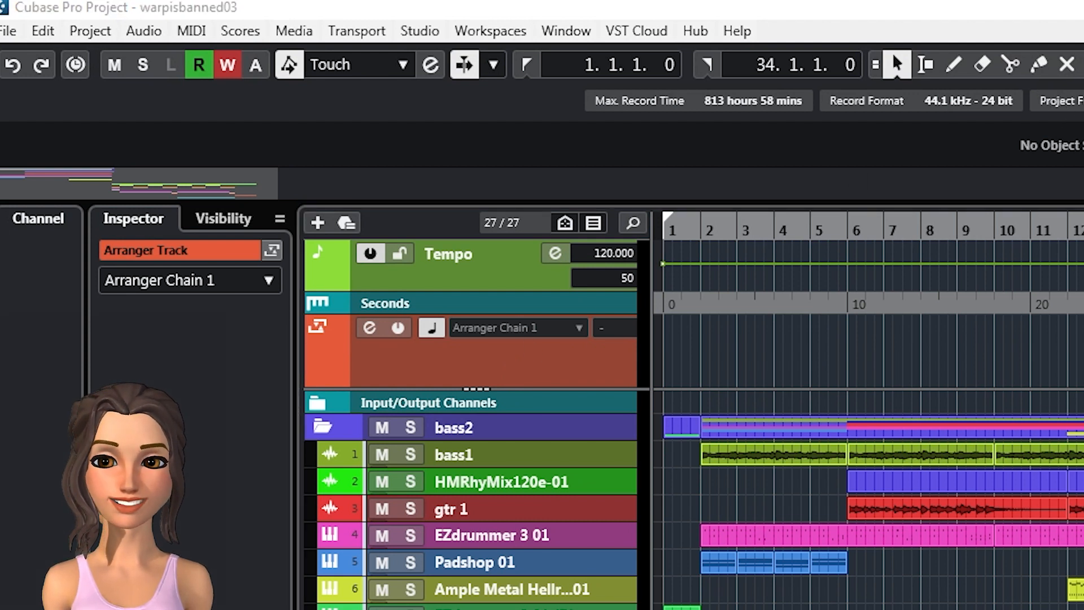
left_click(431, 328)
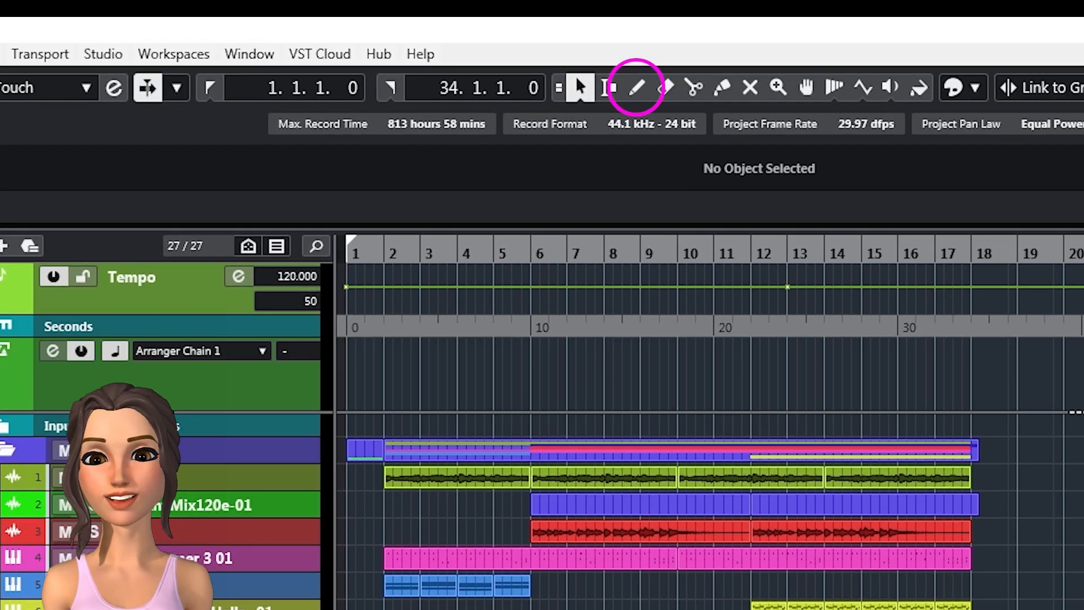
- Draw an Arranger event from bar 1 to bar 6 and name it Intro
left_click(636, 87)
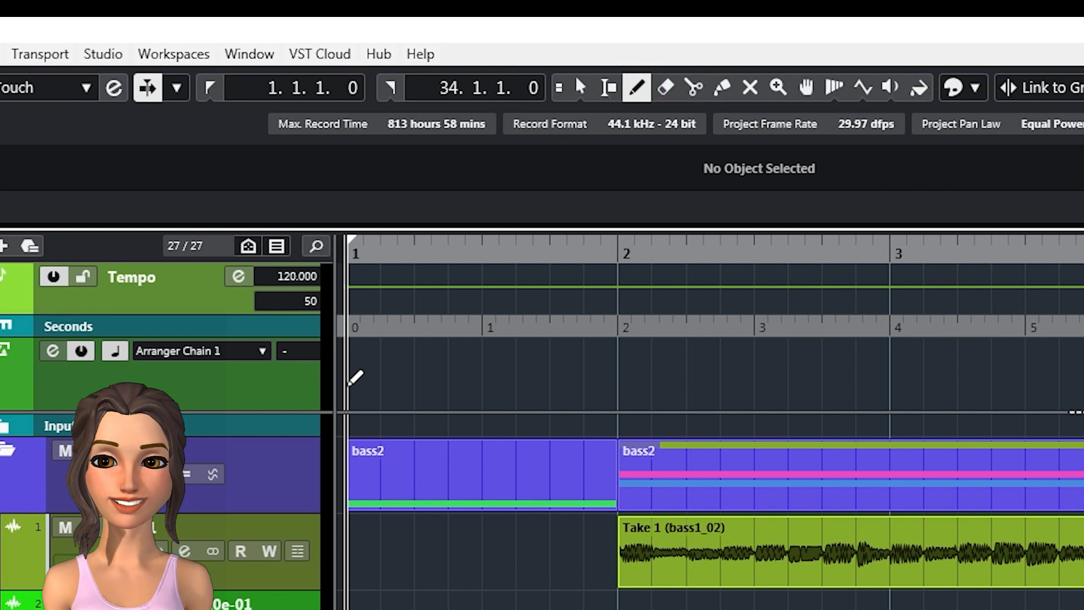
mouse_move(350, 385)
left_mouse_down()
mouse_move(585, 351)
mouse_move(713, 376)
mouse_move(1083, 384)
left_mouse_up()
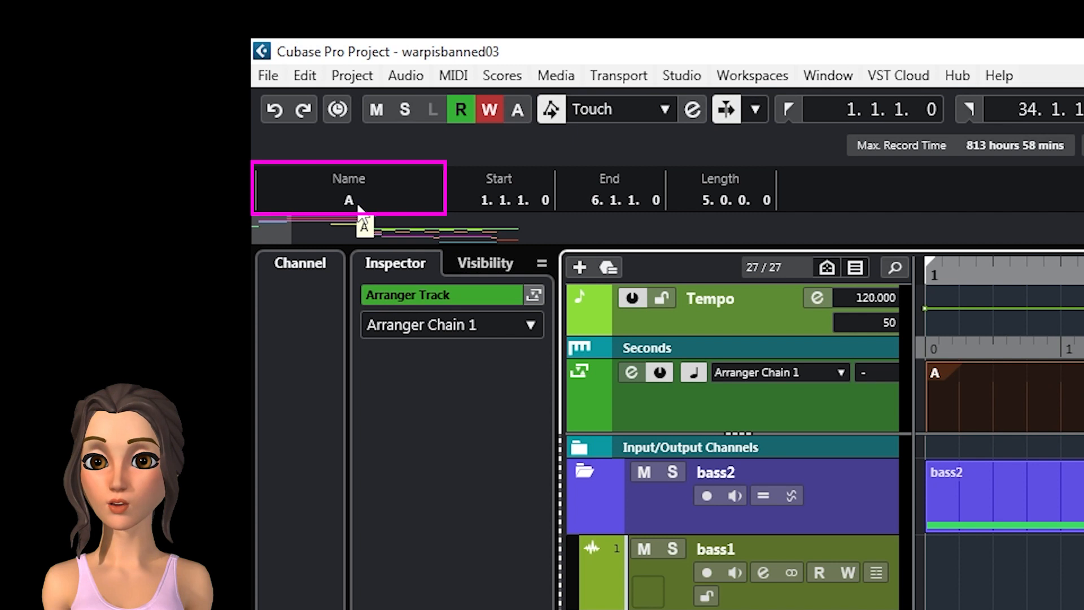
left_click(358, 204)
type("Intro")
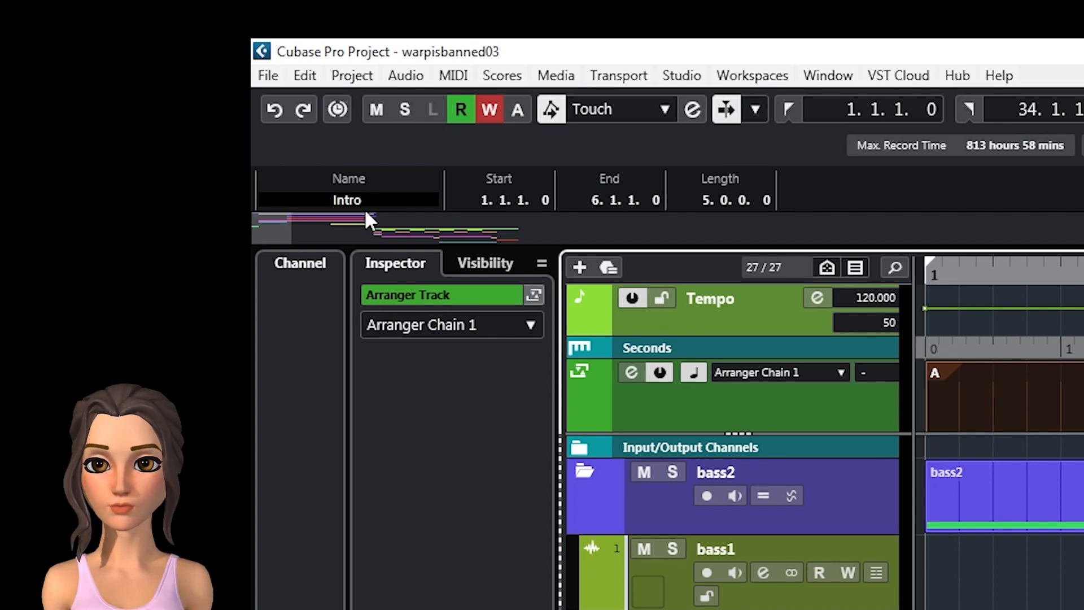
key("Return")
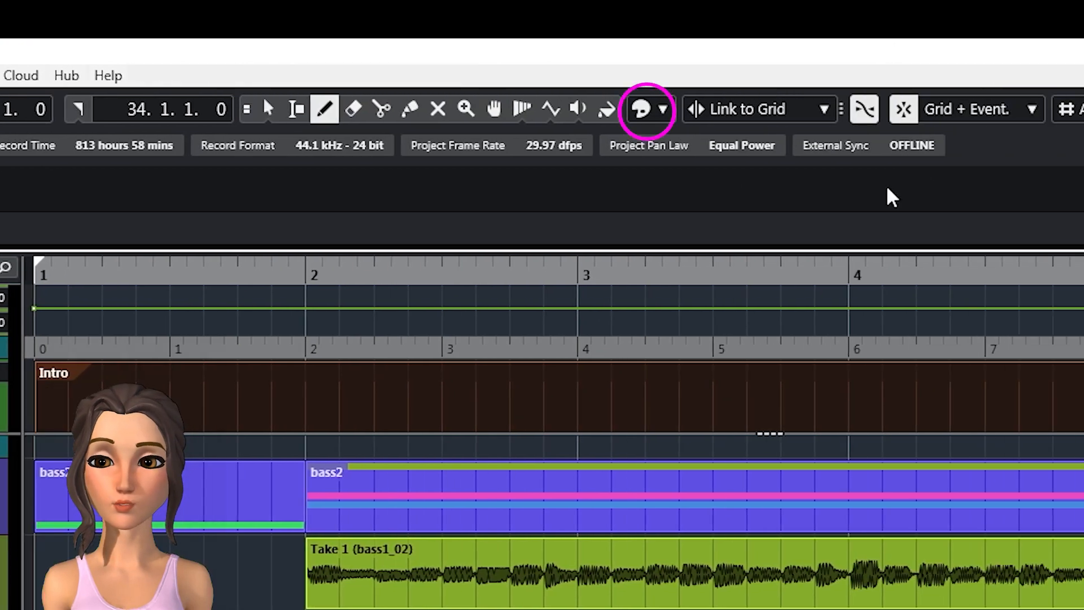
- Colour the Intro Arranger event purple
left_click(663, 109)
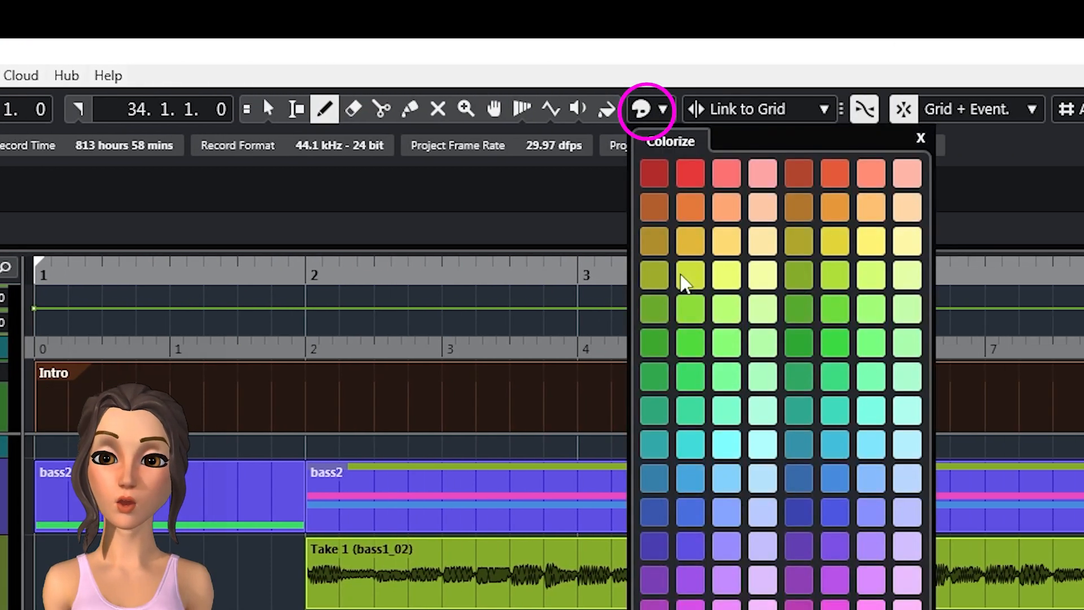
left_click(825, 577)
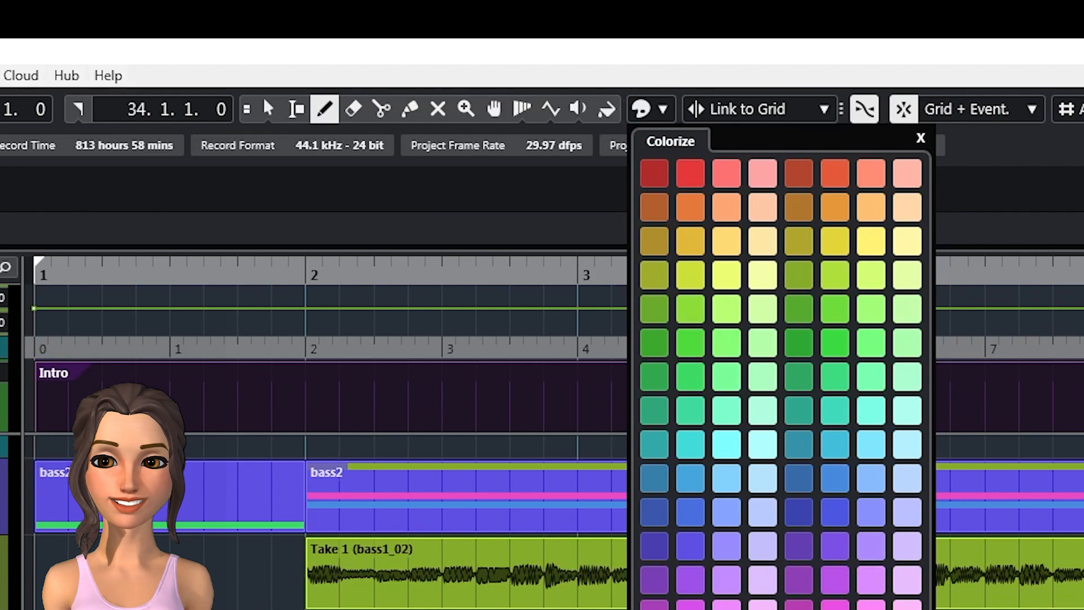
key("Escape")
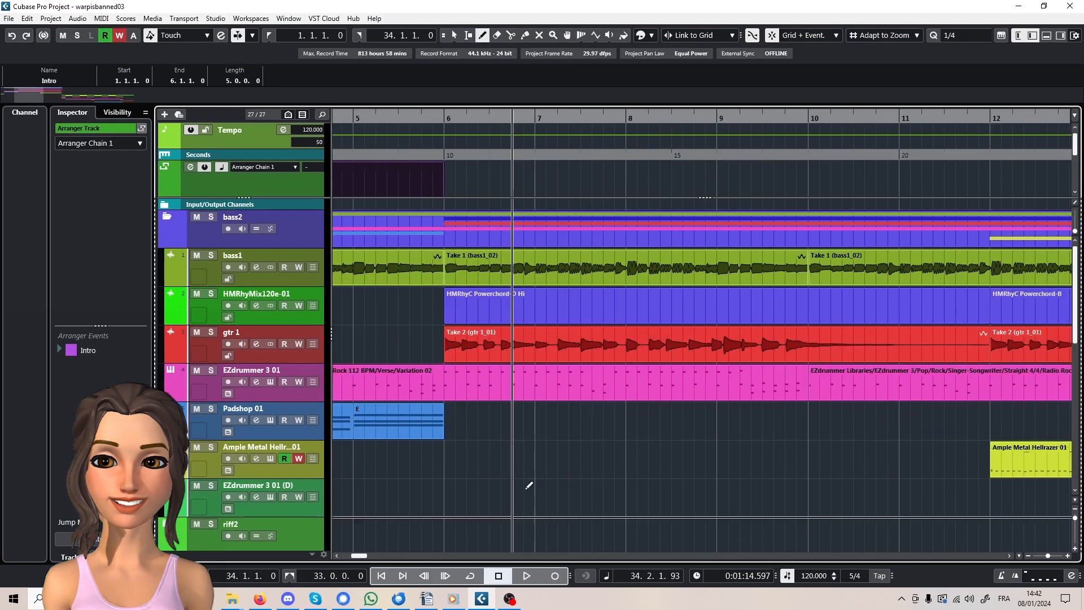
- Add a Riff1 Arranger event from bar 6 to bar 18 and colour it orange
scroll(528, 484, "right", 5)
left_click(353, 169)
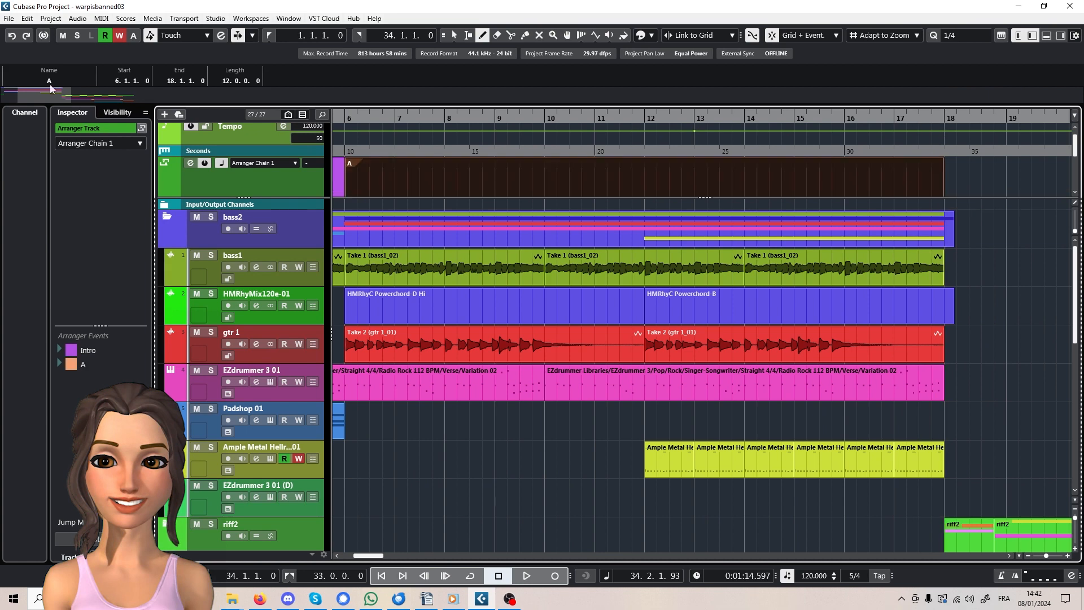
left_click(636, 35)
key("Escape")
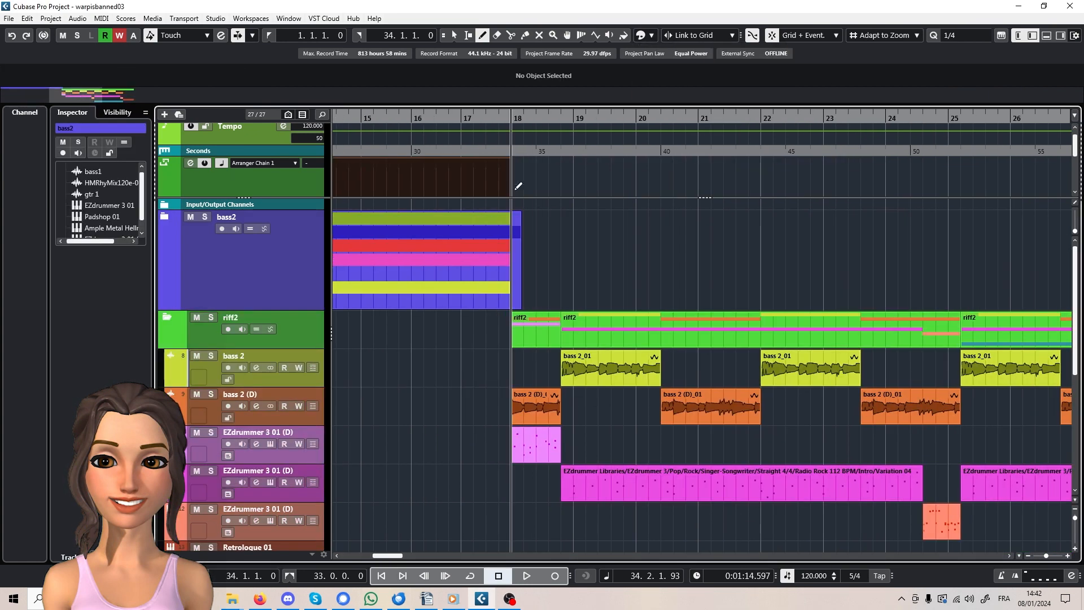
- Add a short Arranger event named Break at bar 18, directly after Riff1, in cyan
left_click(49, 84)
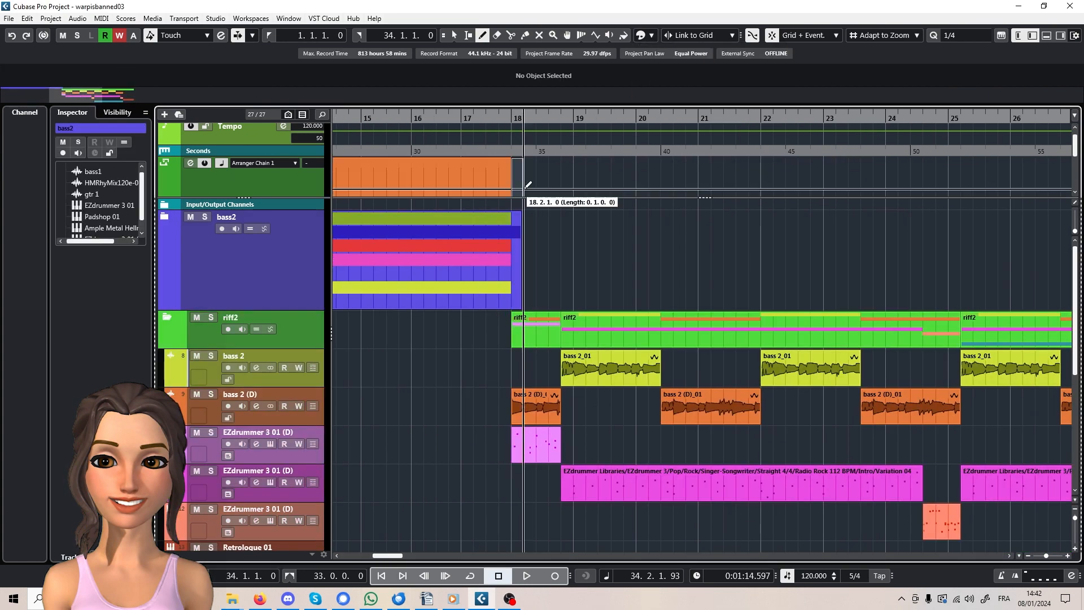
type("Break")
key("Return")
- Draw the Riff2 Arranger event from 18.5.1 to bar 34 and colour it red
left_click_drag(560, 169, 1014, 169)
left_click(636, 35)
left_click(655, 68)
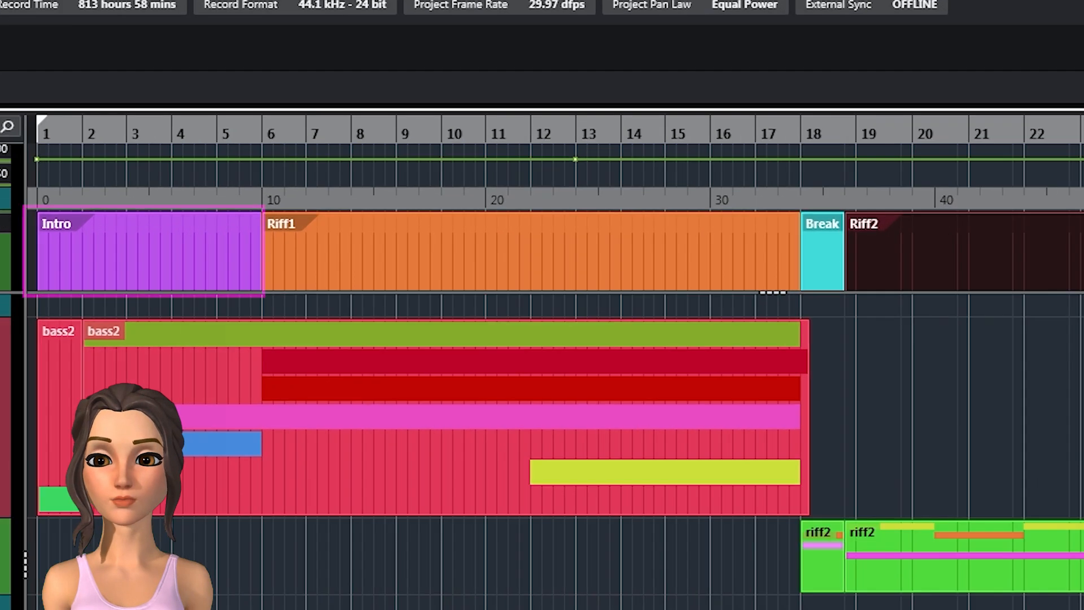
left_click(822, 254)
left_click(960, 254)
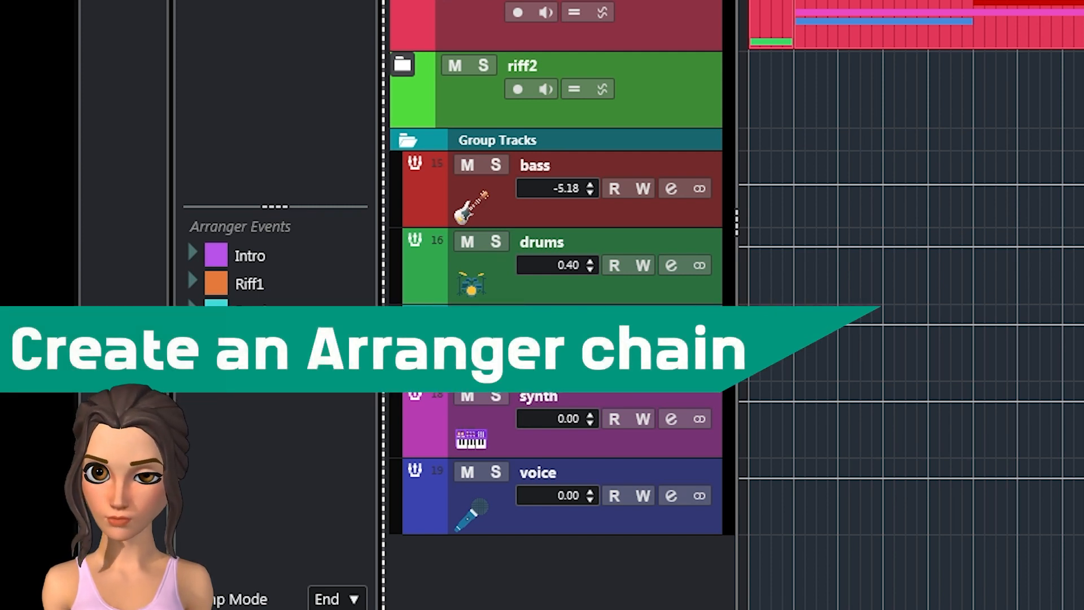
- Add Intro, Riff1, Break and Riff2 to Arranger Chain 1 in that order
left_click_drag(240, 339, 232, 4)
left_click_drag(239, 312, 256, 258)
left_click(255, 255, "shift")
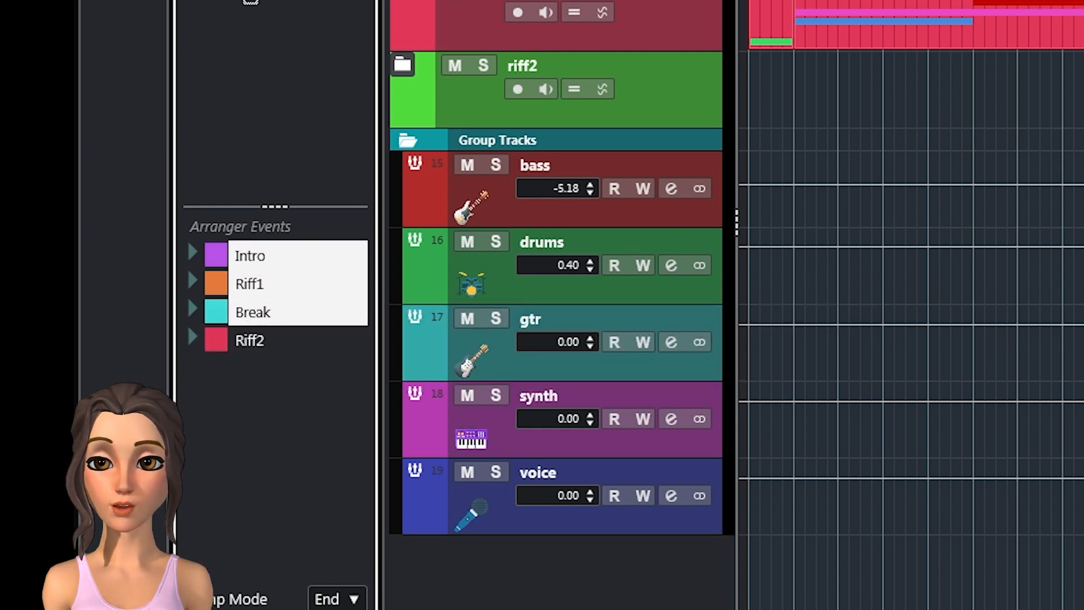
left_click_drag(248, 280, 187, 129)
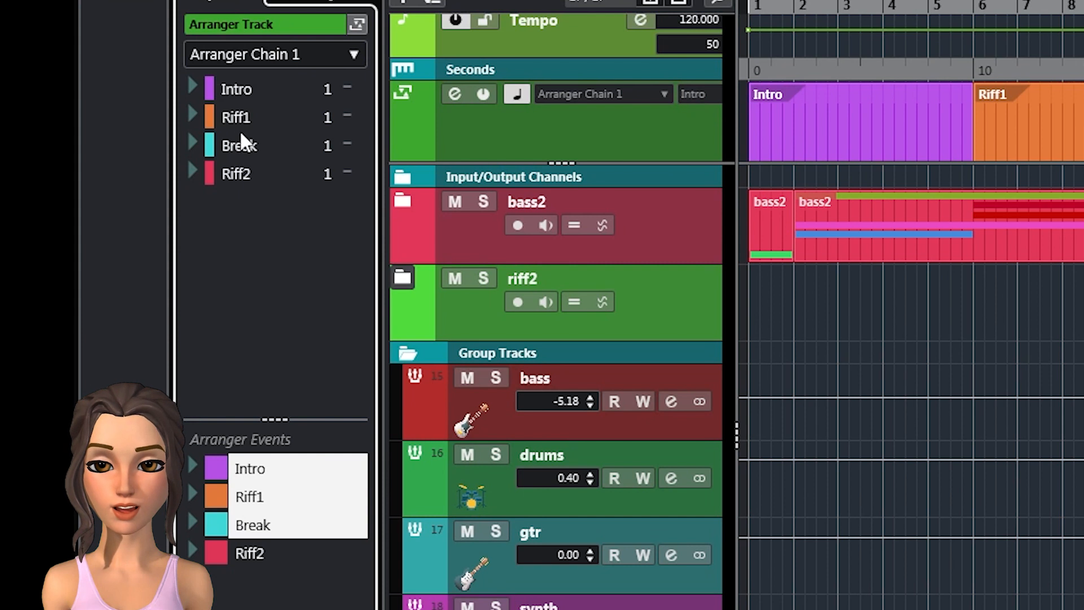
- Set Break to 2 repeats in the Arranger chain and move it above Riff1
double_click(329, 146)
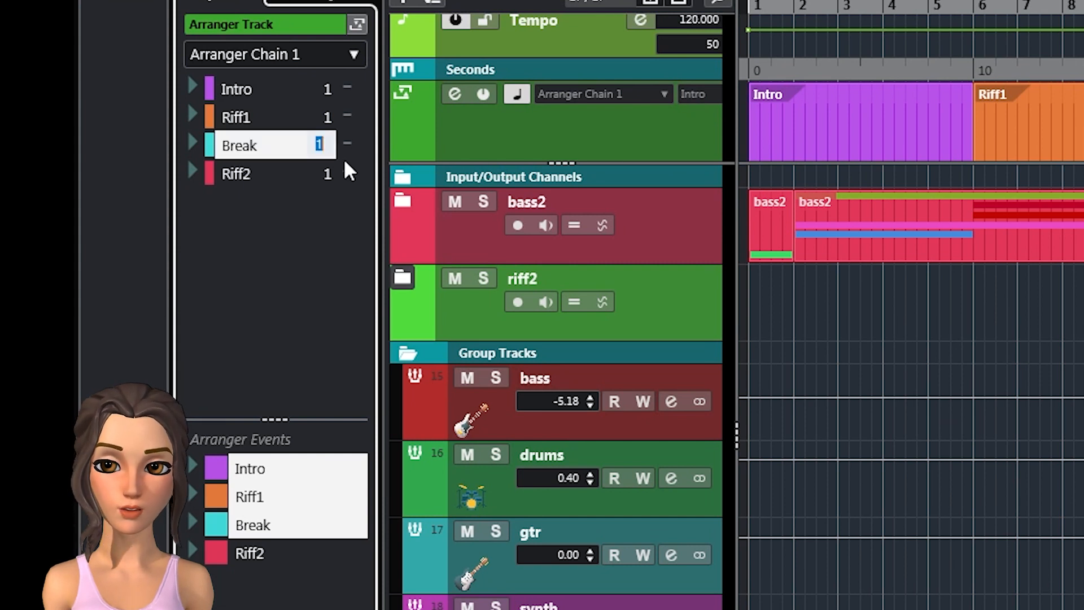
type("2")
key("Return")
left_click_drag(242, 145, 254, 117)
- Set Intro to 3 repeats in the Arranger chain and move it between Riff1 and Riff2
double_click(326, 89)
type("3")
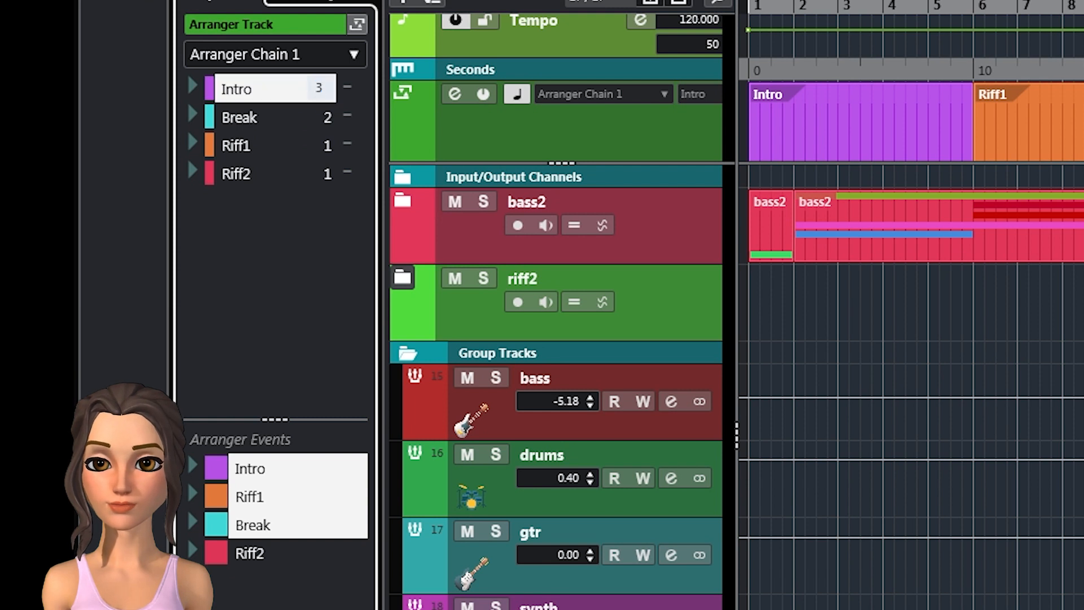
left_click_drag(266, 101, 305, 148)
- Set Riff2 to 2 repeats in the Arranger chain
double_click(326, 174)
type("2")
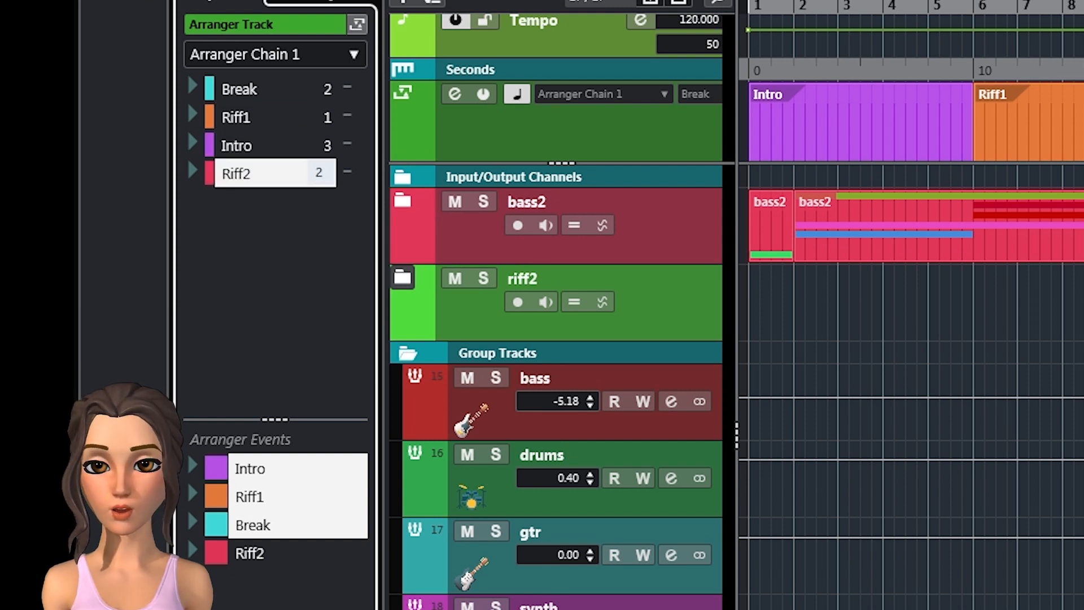
key("Return")
- Play back Arranger Chain 1 to check the order and repeats of its sections
left_click(752, 71)
key("space")
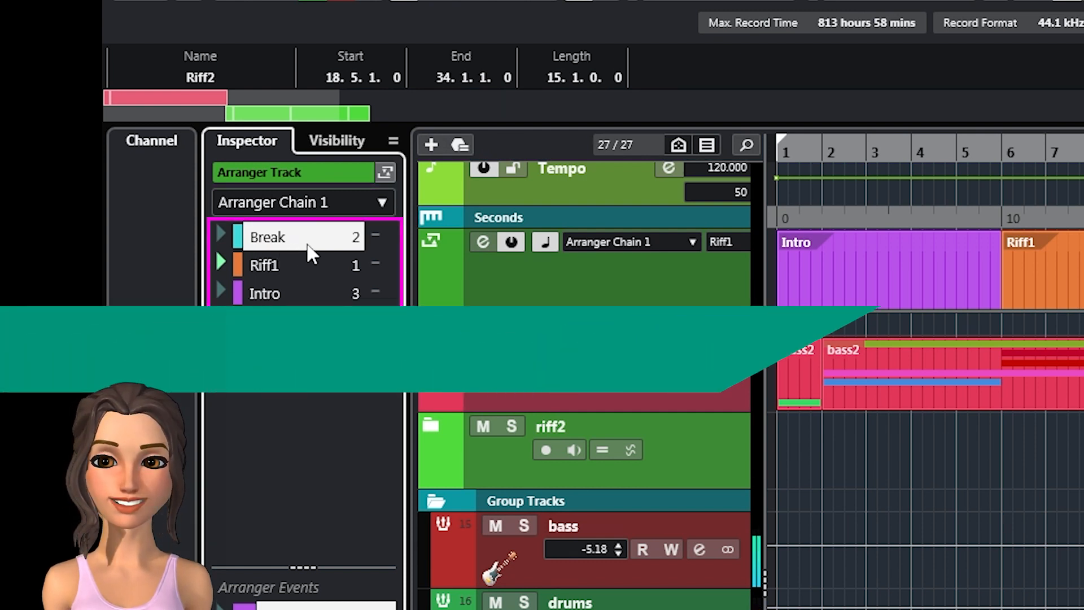
key("space")
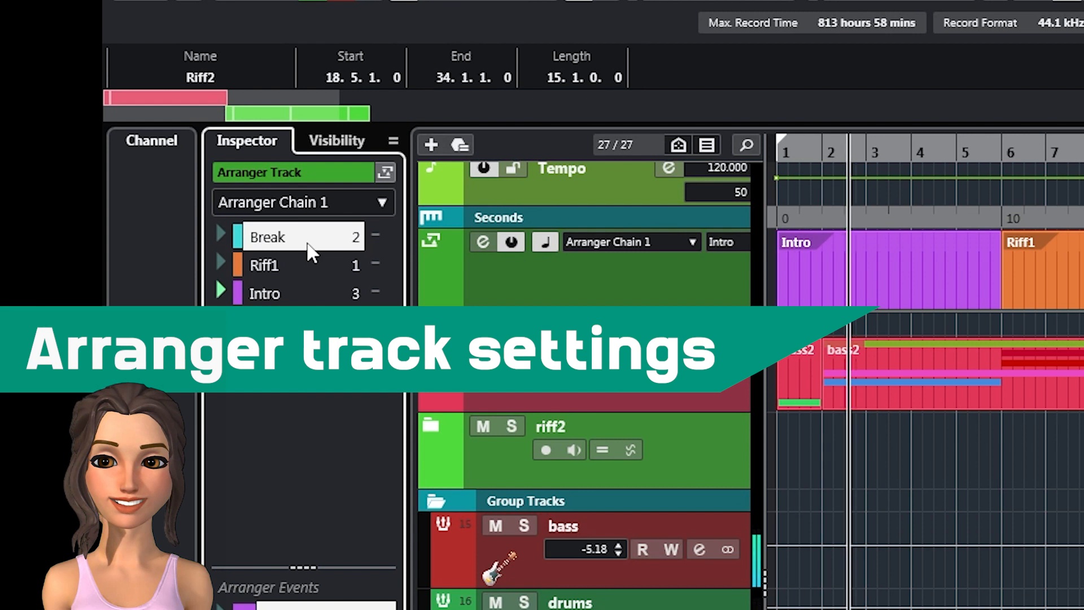
key("space")
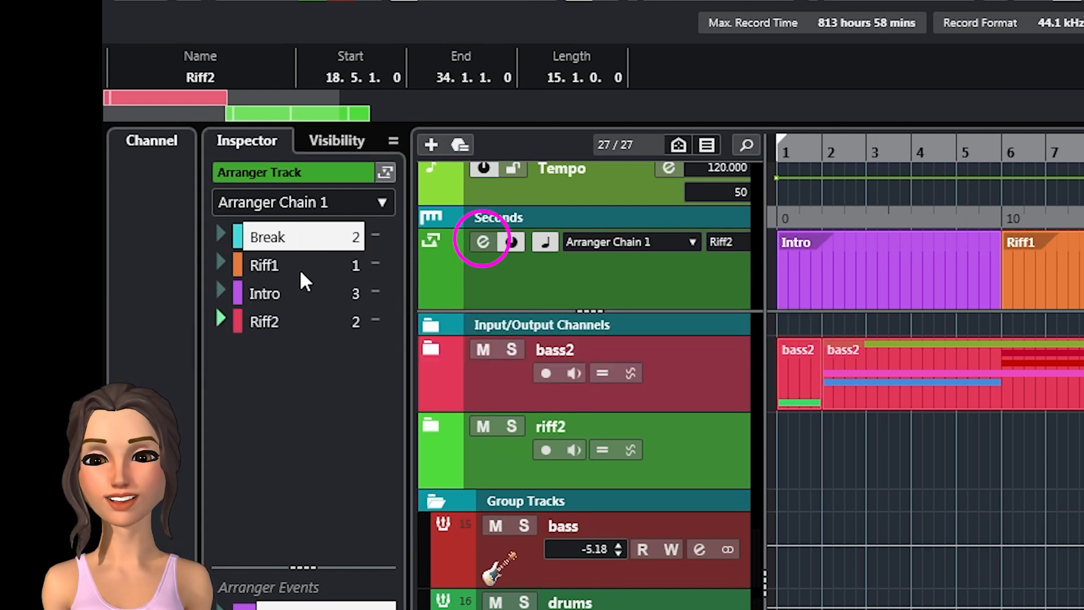
- Flatten Arranger Chain 1 from the Arranger Editor into a new project, keeping the Arranger track, and activate that project
left_click(482, 243)
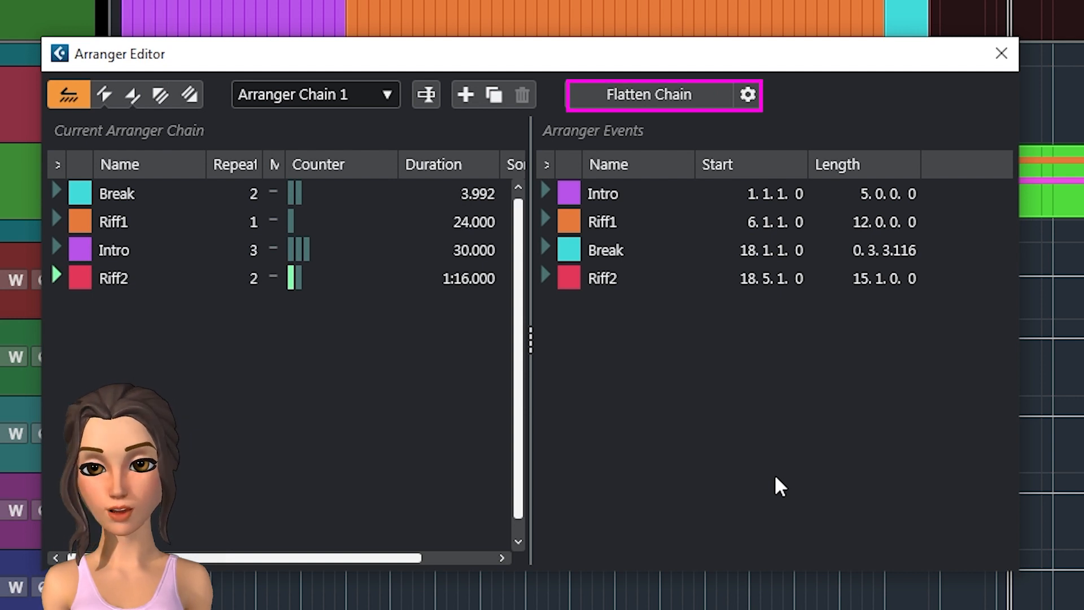
left_click(748, 94)
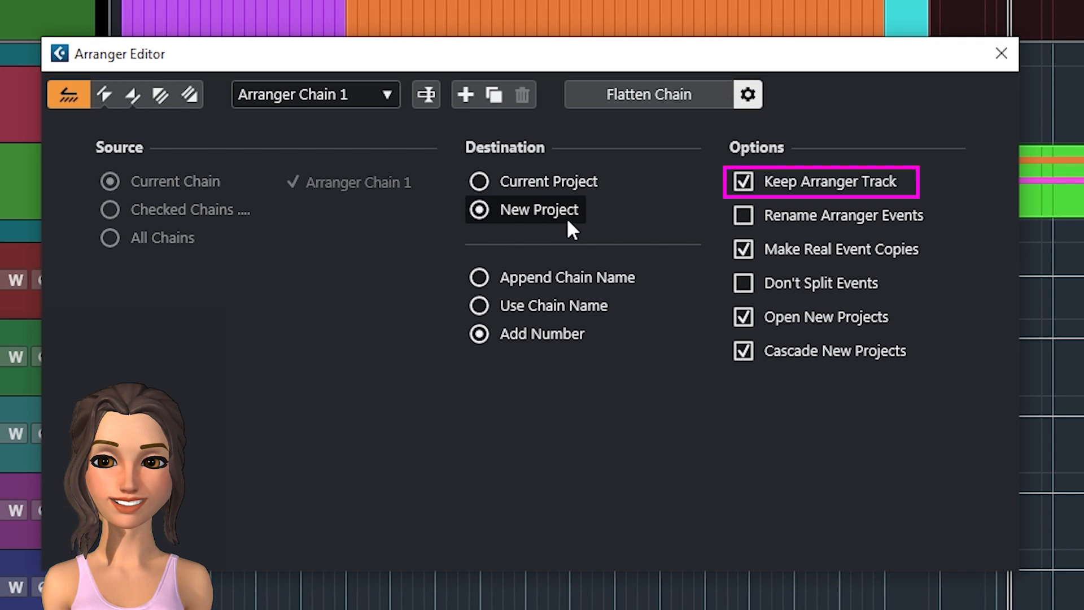
left_click(659, 97)
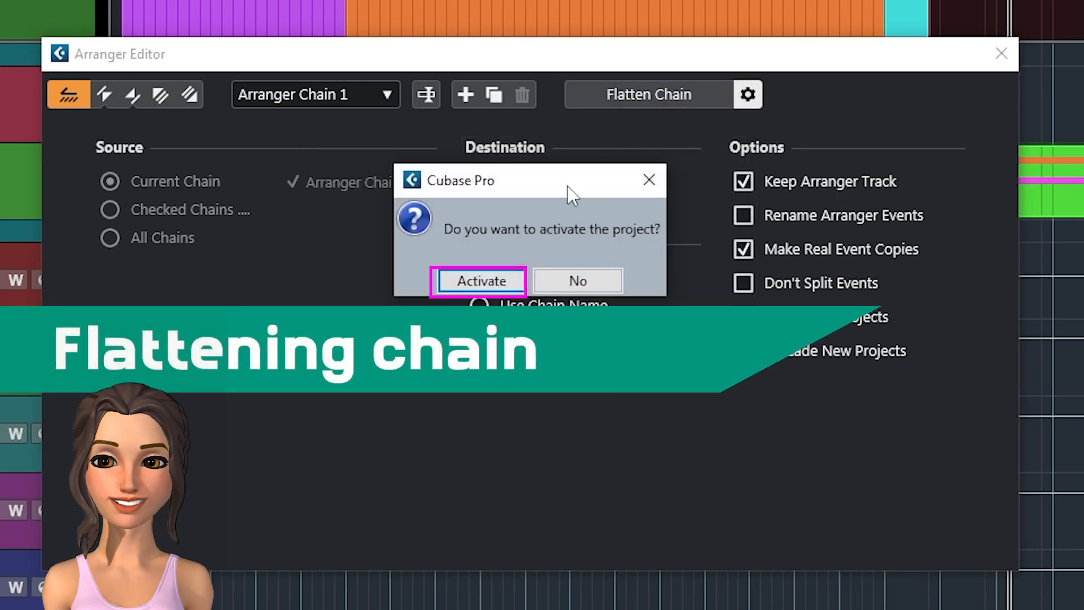
left_click(474, 277)
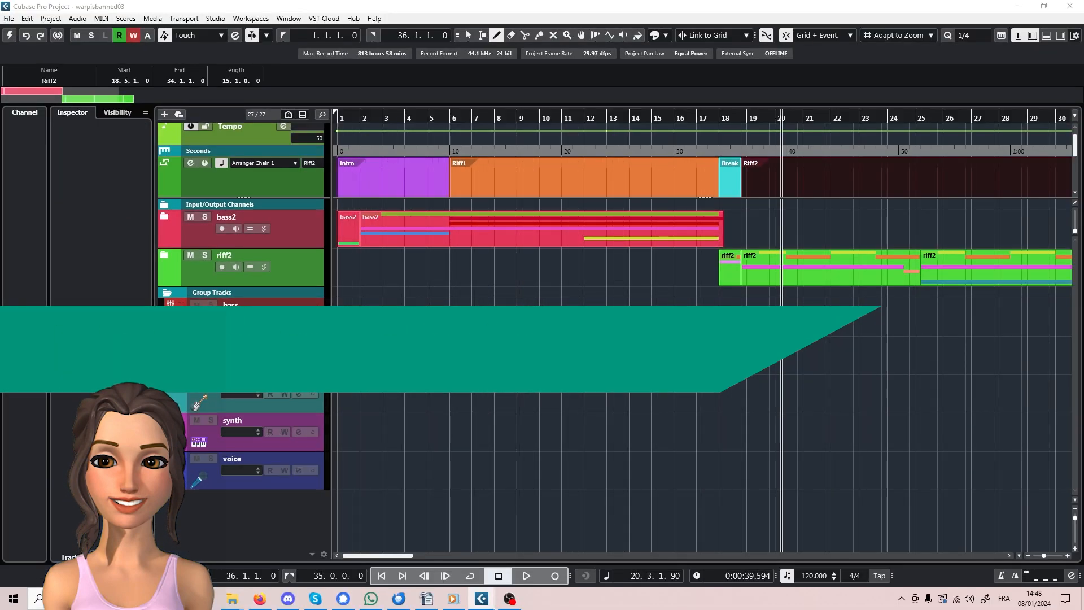
- Create a new Arranger chain and rename it "Arranger Chain test"
left_click(248, 137)
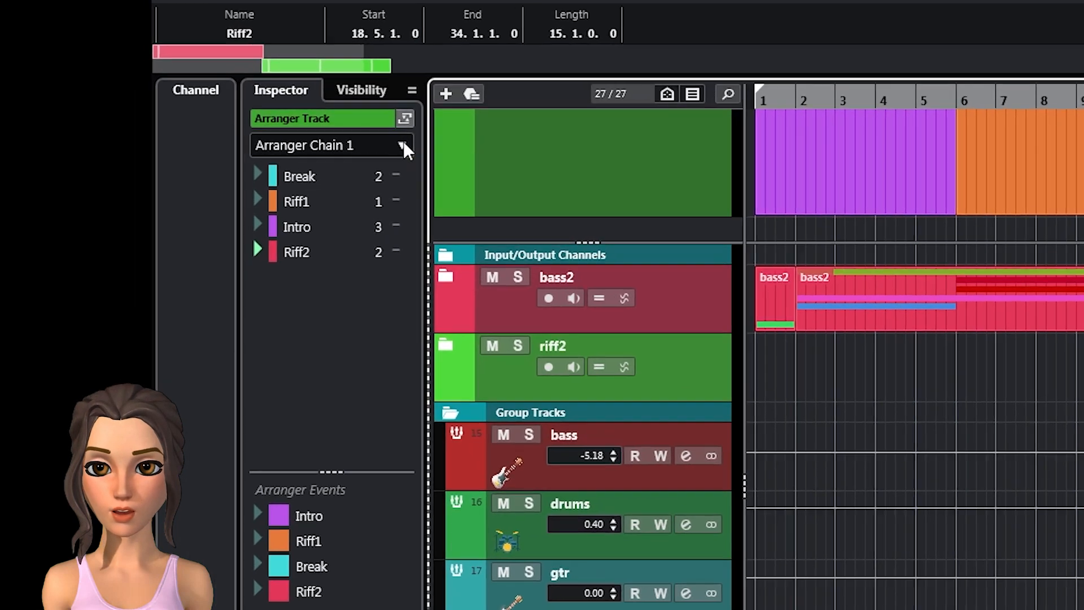
left_click(139, 143)
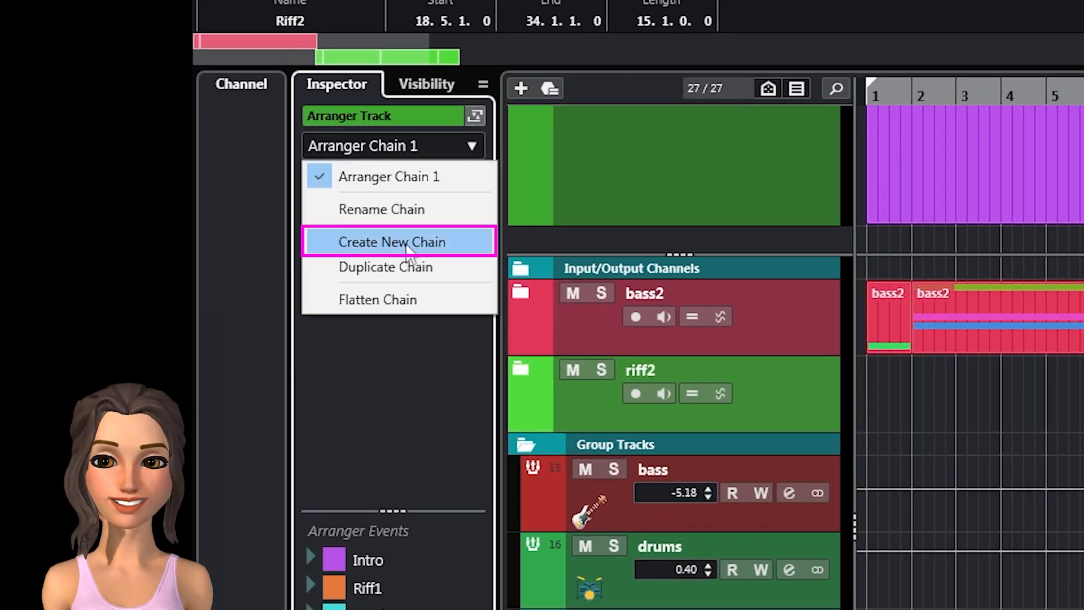
left_click(404, 243)
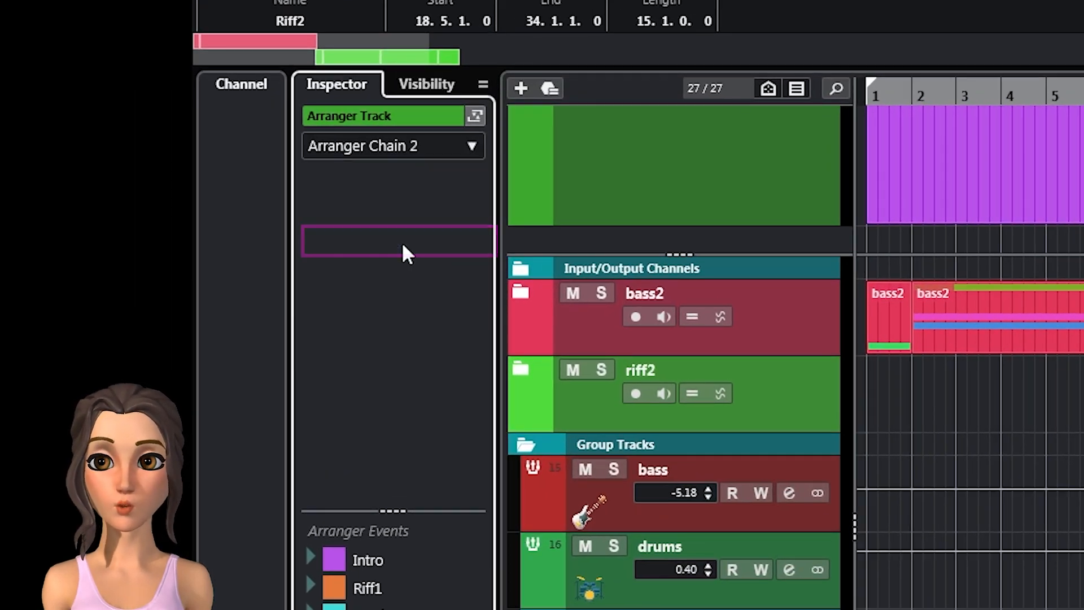
left_click(388, 154)
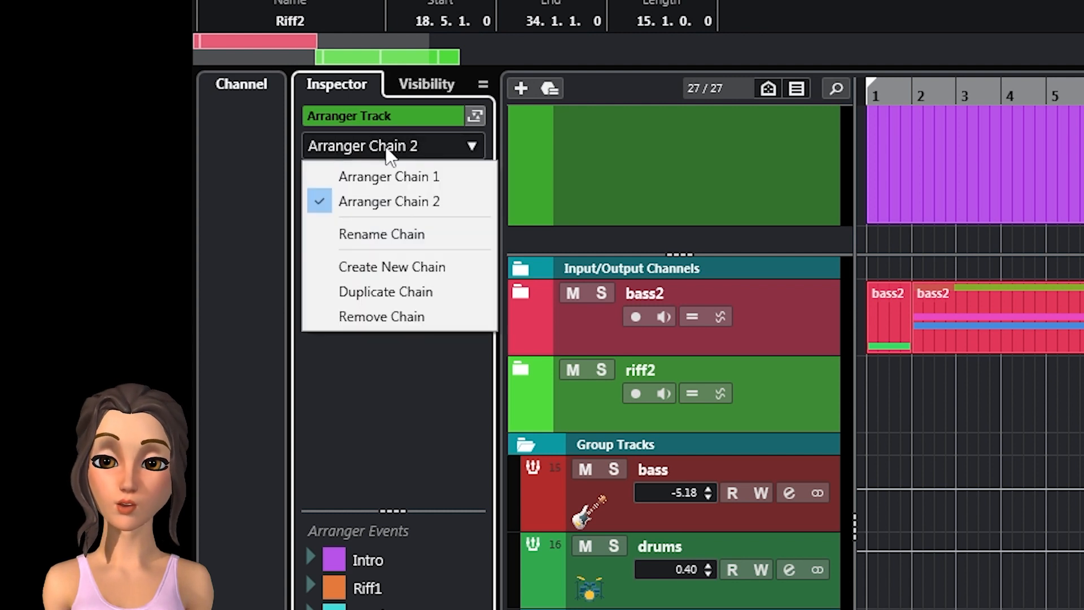
left_click(368, 234)
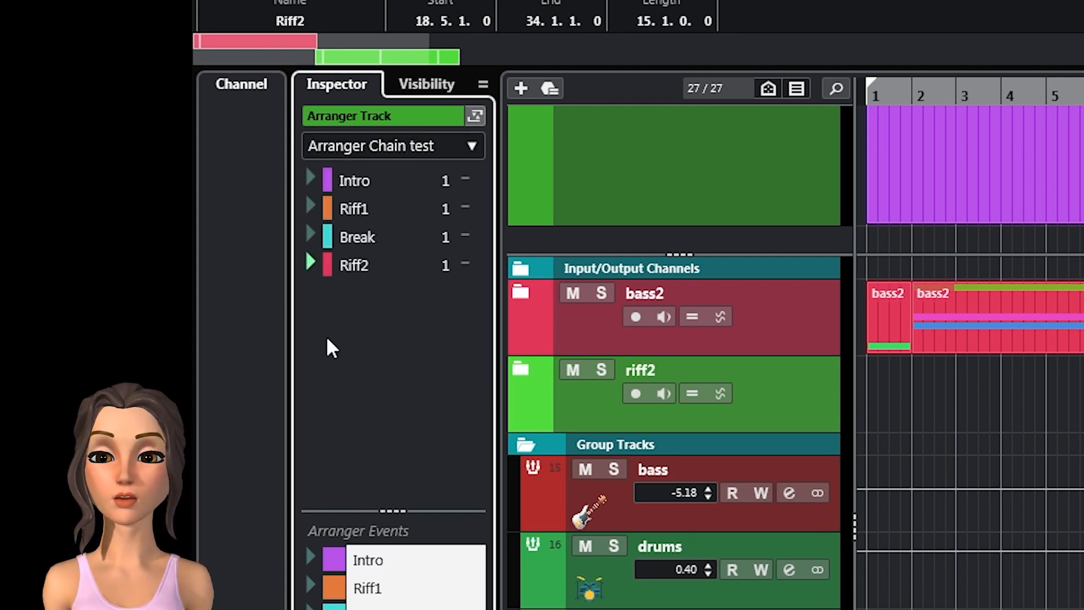
- Reorder the sections of Arranger Chain test as Riff2, Riff1, Break, Intro
left_click_drag(357, 236, 367, 271)
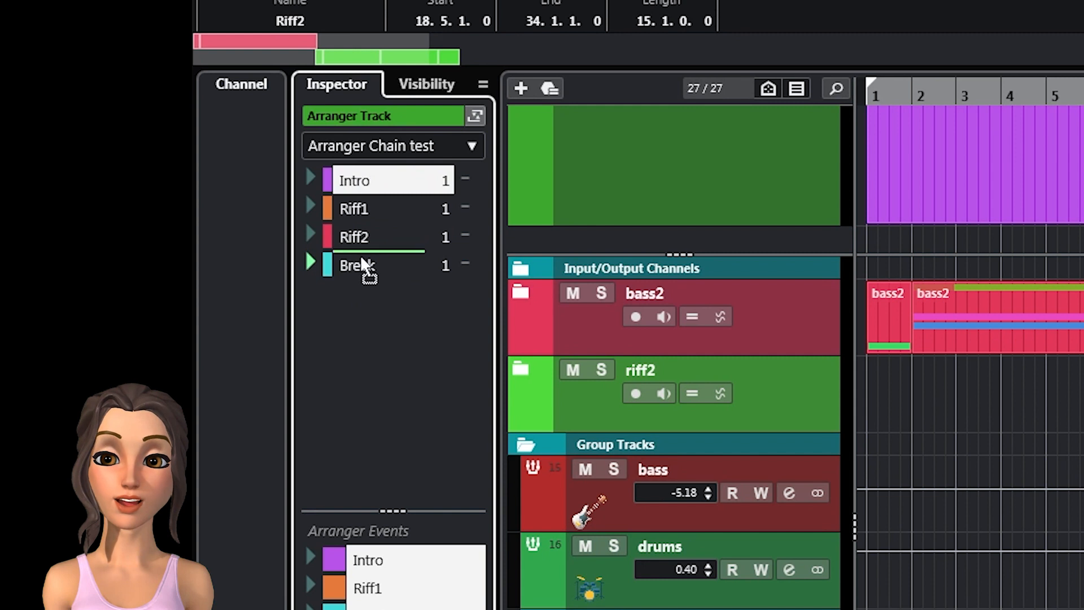
left_click_drag(354, 179, 354, 278)
left_click_drag(349, 206, 352, 171)
- Set Riff1 to 2 repeats and Break to 4 repeats in Arranger Chain test
double_click(446, 209)
type("2")
key("Return")
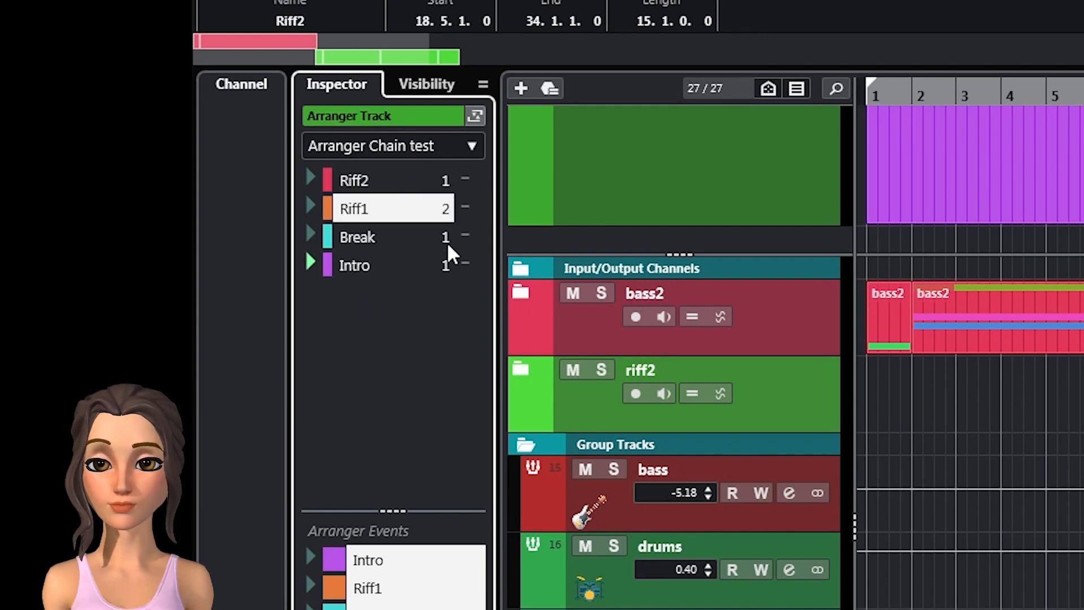
double_click(446, 237)
type("4")
key("Return")
- Switch to Arranger Chain 1 to compare its sections, and return to Arranger Chain test
left_click(467, 149)
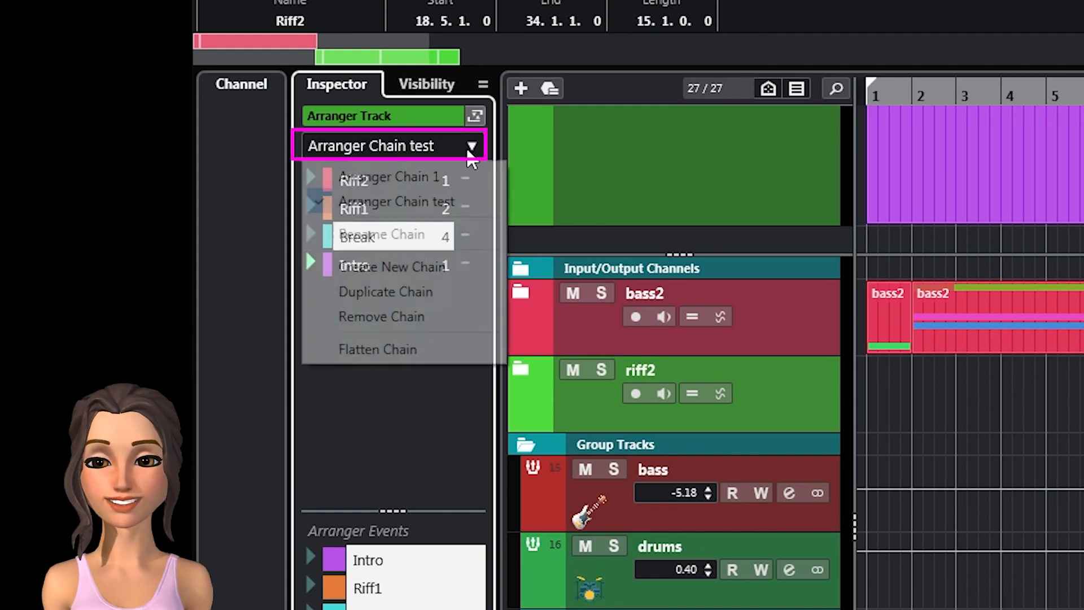
left_click(429, 179)
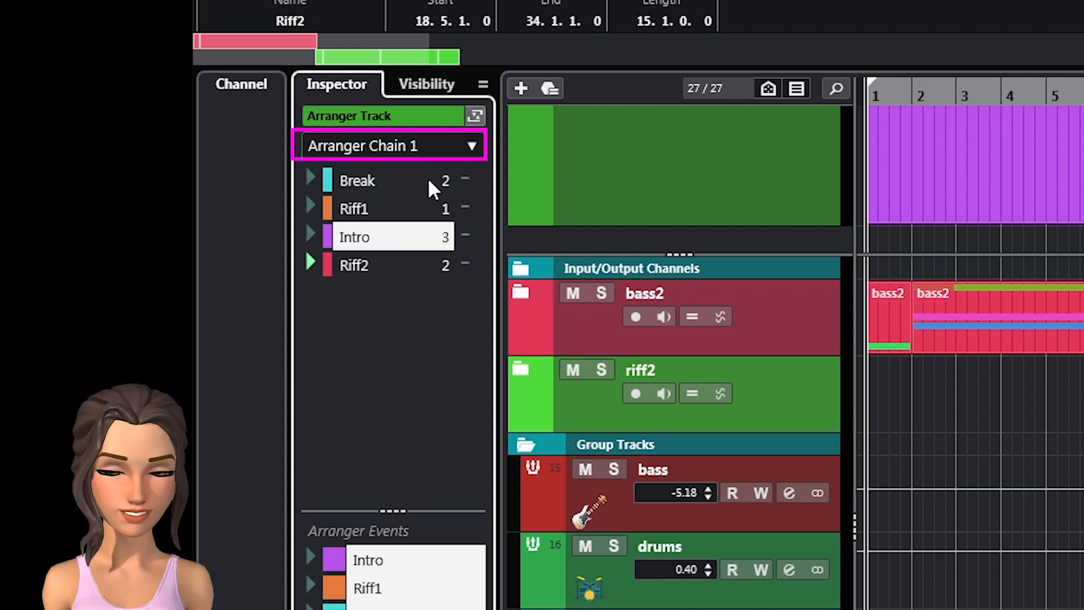
left_click(470, 148)
left_click(396, 199)
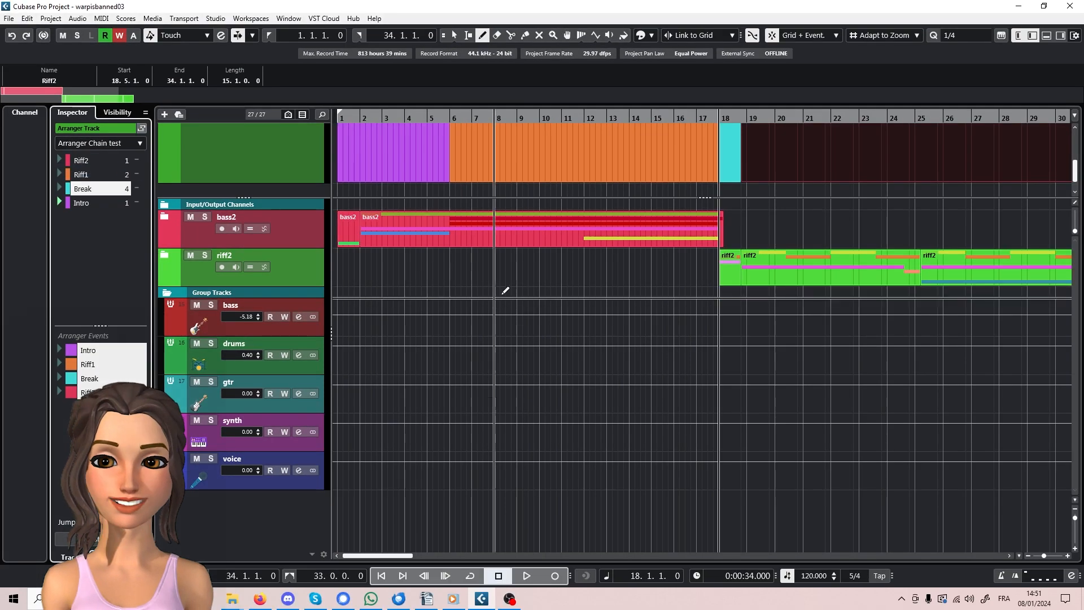
- Enlarge the upper track area to show the whole Arranger track, and open the Arranger Editor
scroll(439, 161, "up", 1)
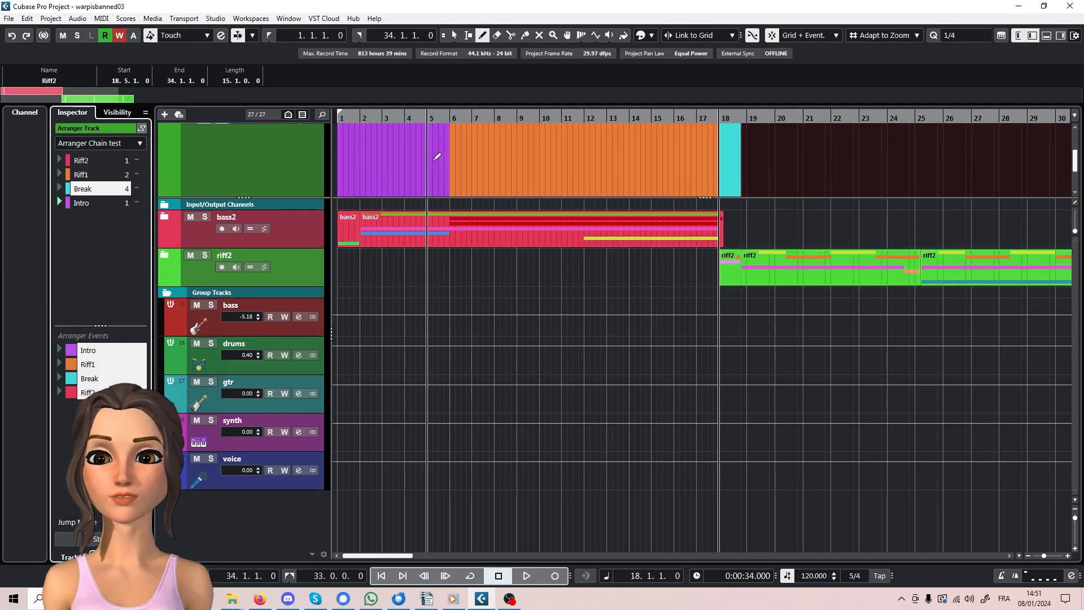
left_click_drag(295, 198, 296, 285)
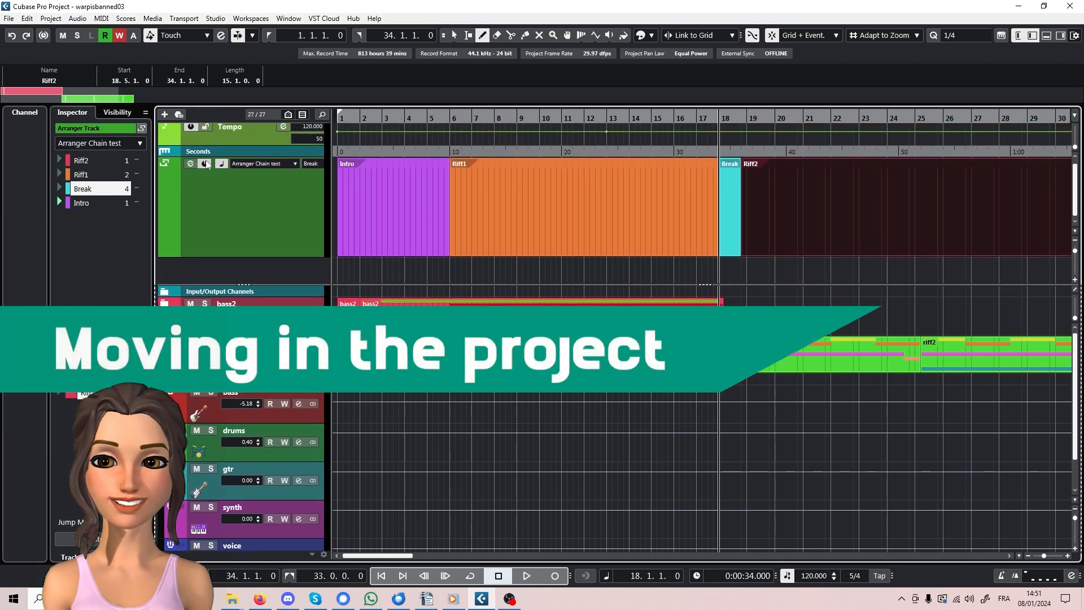
left_click(190, 164)
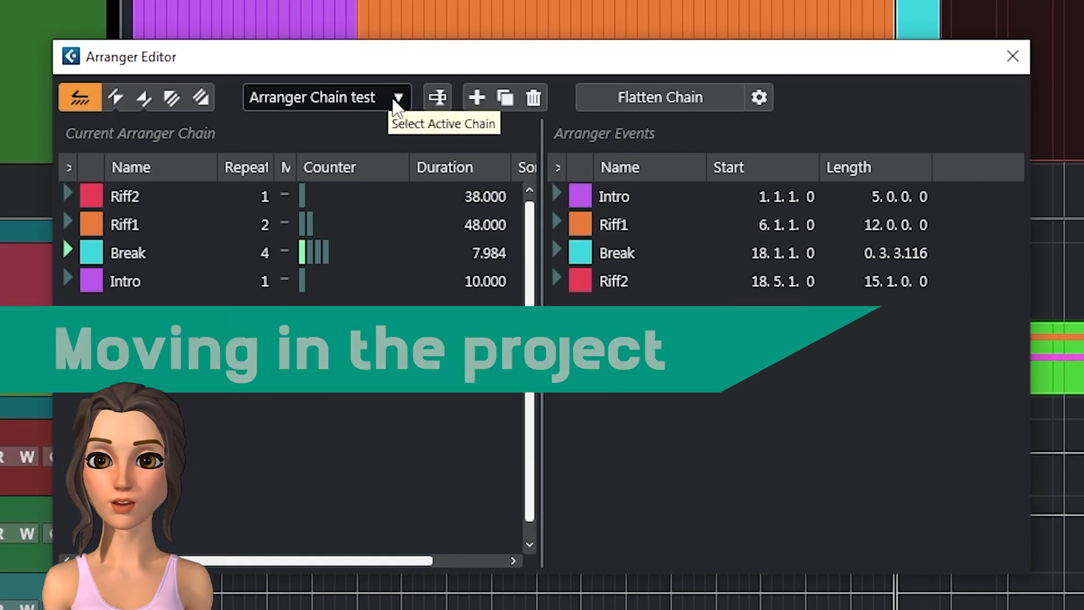
- Switch the active chain in the Arranger Editor between Arranger Chain 1 and Arranger Chain test, ending on Arranger Chain 1
left_click(414, 127)
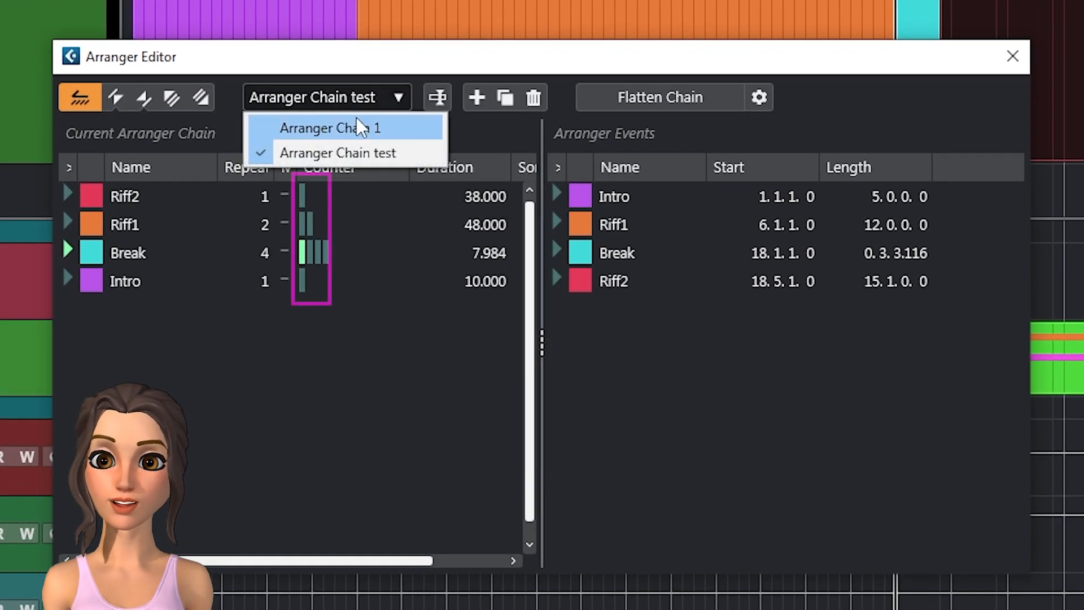
left_click(379, 152)
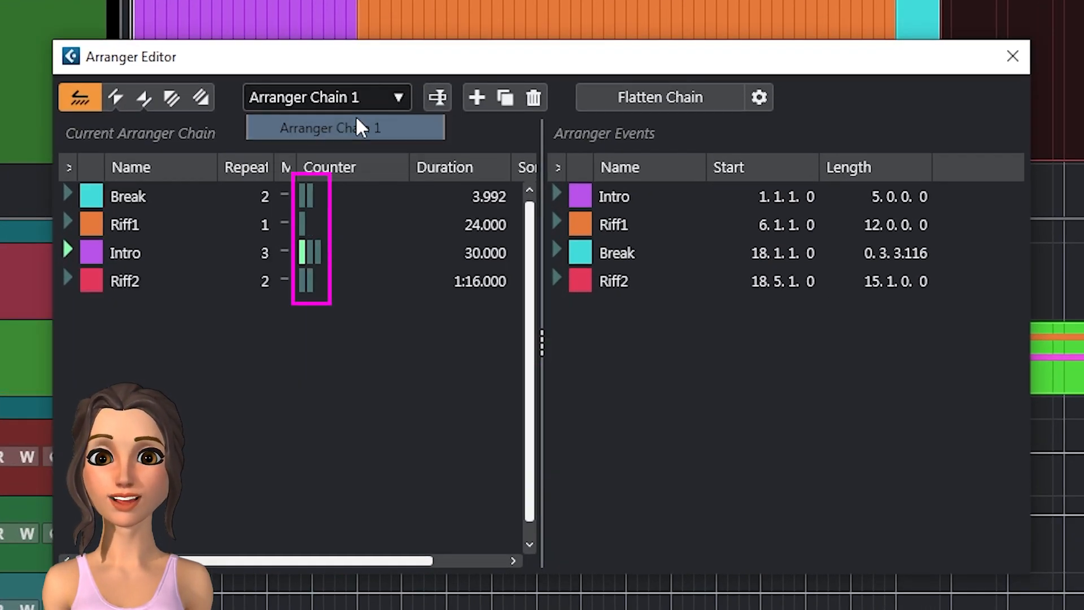
left_click(394, 107)
left_click(346, 154)
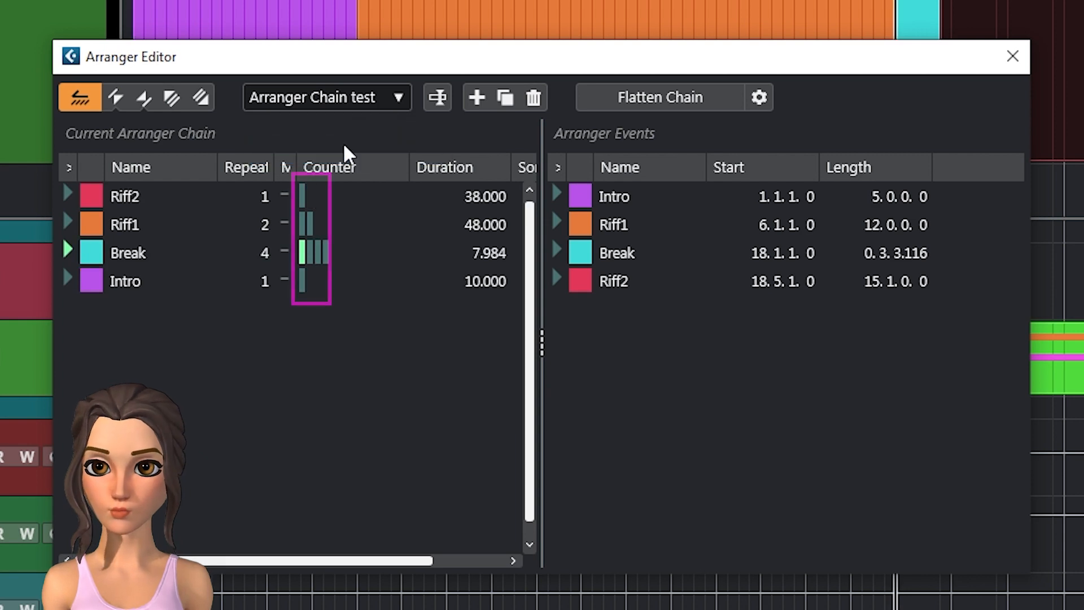
left_click(397, 100)
left_click(369, 129)
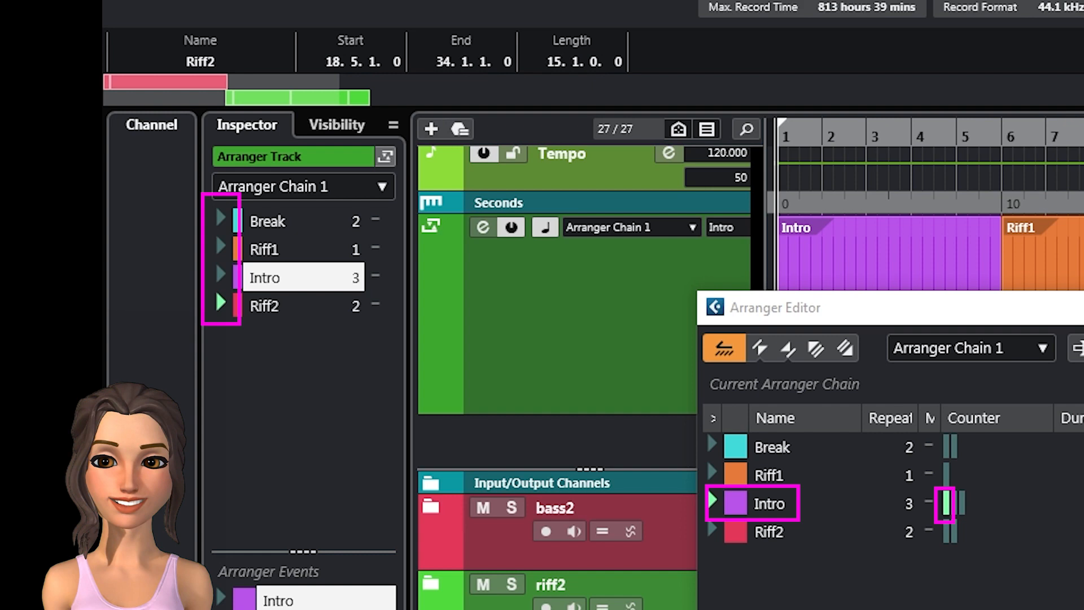
- Jump through Arranger Chain 1 to Riff2, the second repeat of Intro, the second repeat of Break, and the first repeat of Riff2
left_click(222, 297)
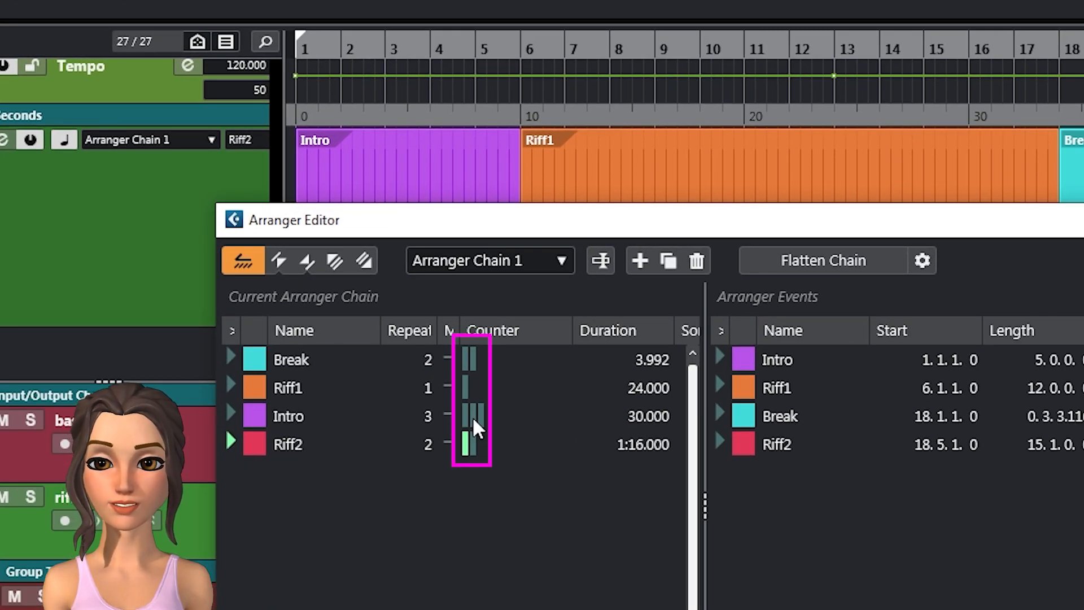
left_click(472, 415)
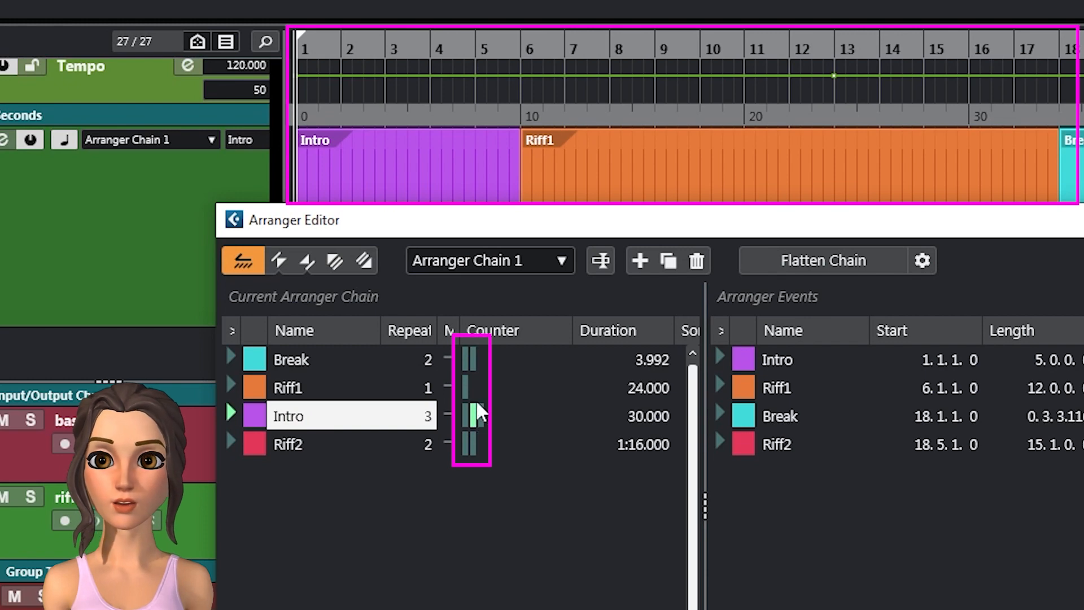
left_click(471, 360)
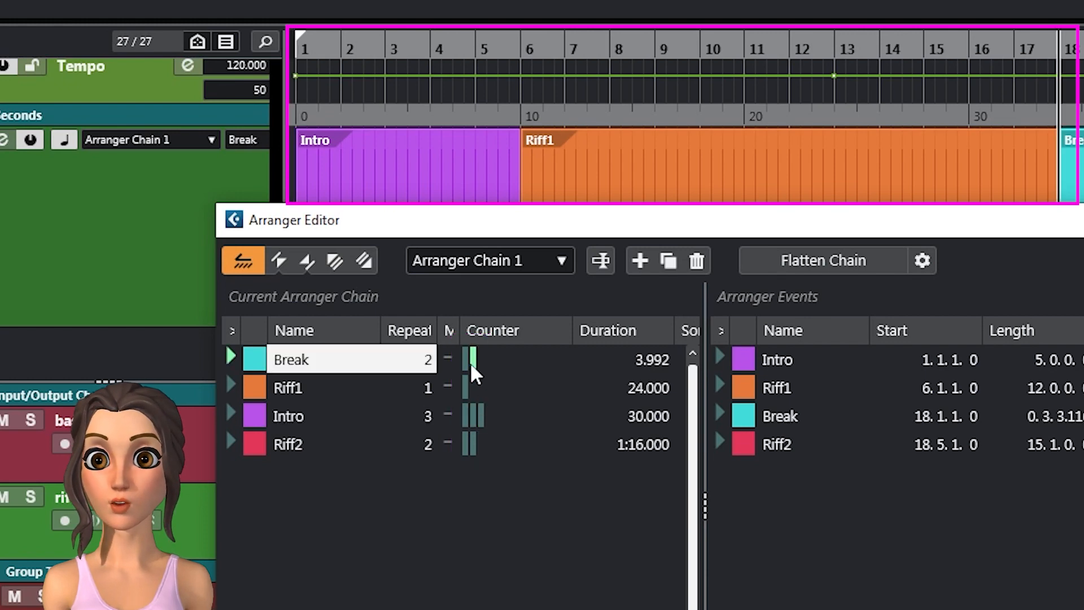
left_click(461, 441)
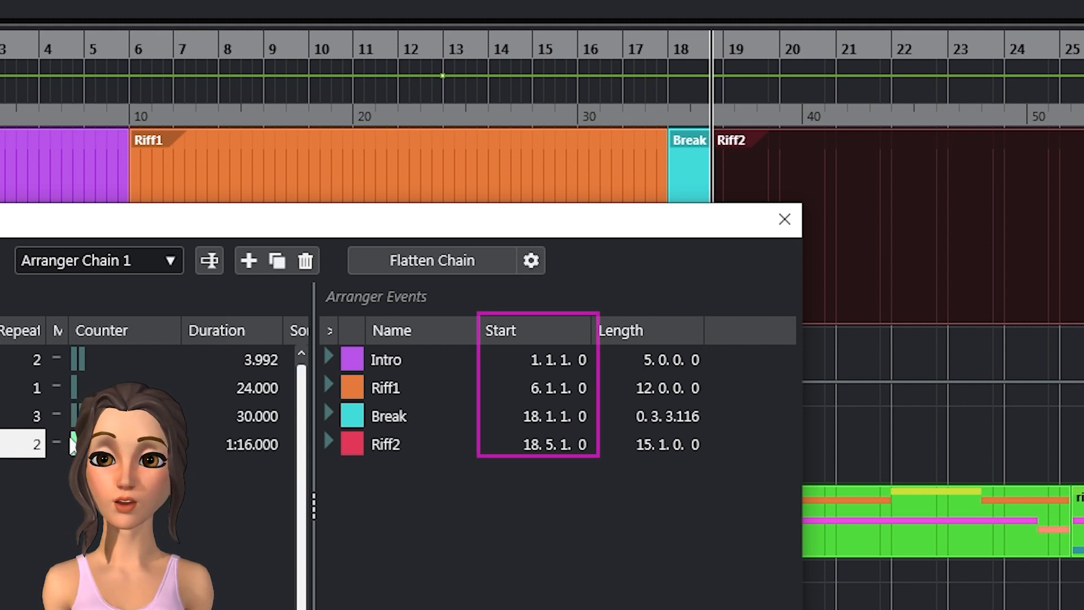
- Move the Arranger Editor window below the Arranger track and jump to the first repeat of Break
left_click(77, 417)
left_click_drag(223, 226, 407, 411)
left_click(263, 538)
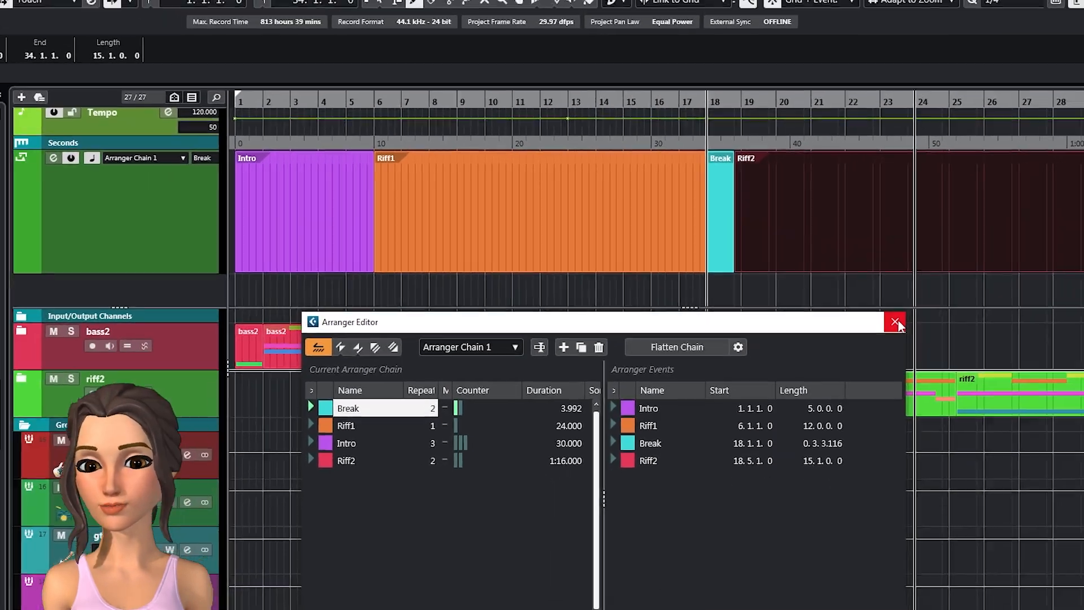
- Close the Arranger Editor and zoom out the timeline to show the full Arranger track
left_click(933, 364)
key("g")
key("g")
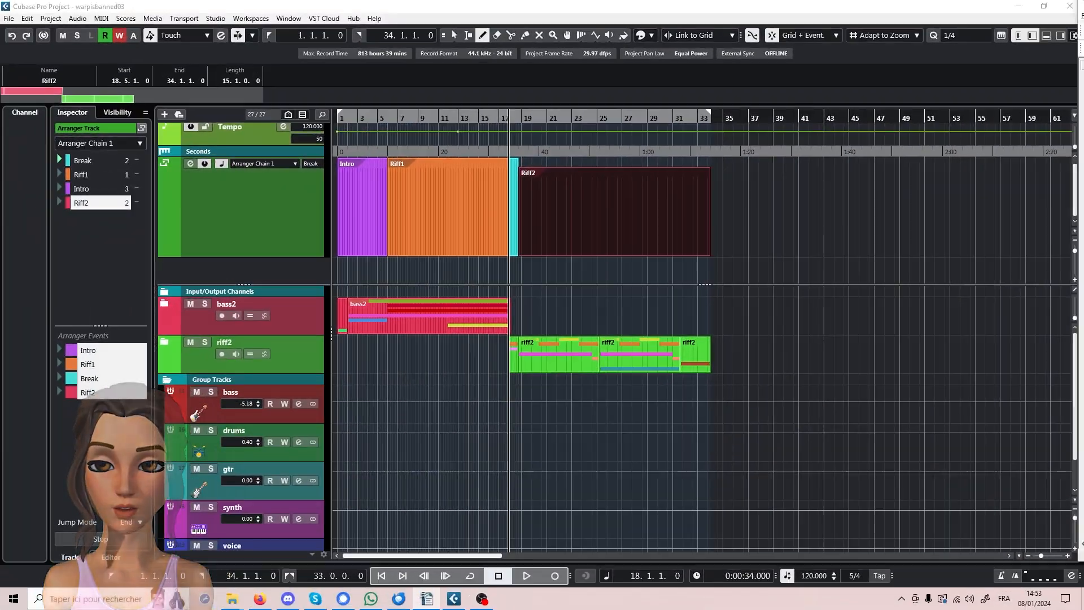